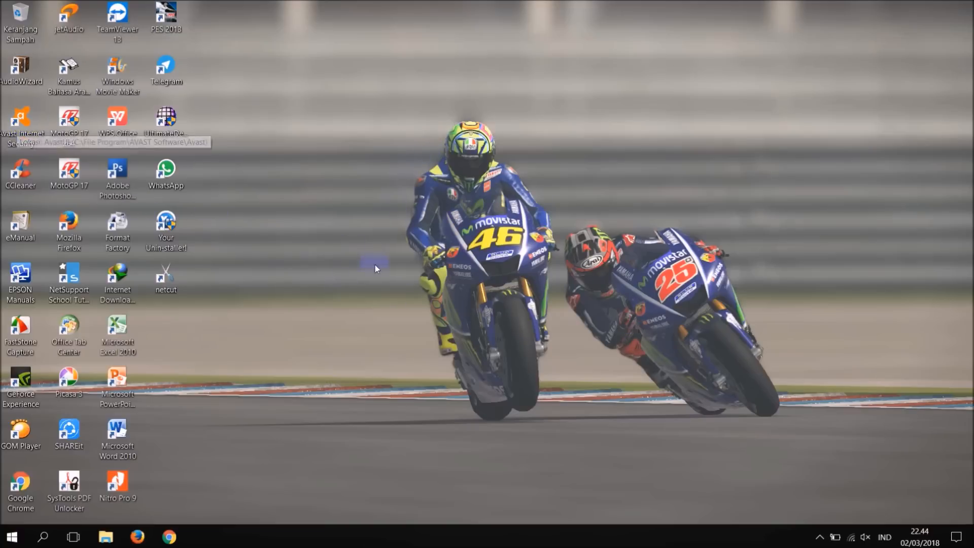
Check the protection status of Avast Internet Security and refresh the desktop.
{"action": "left_click", "coordinate": [820, 537]}
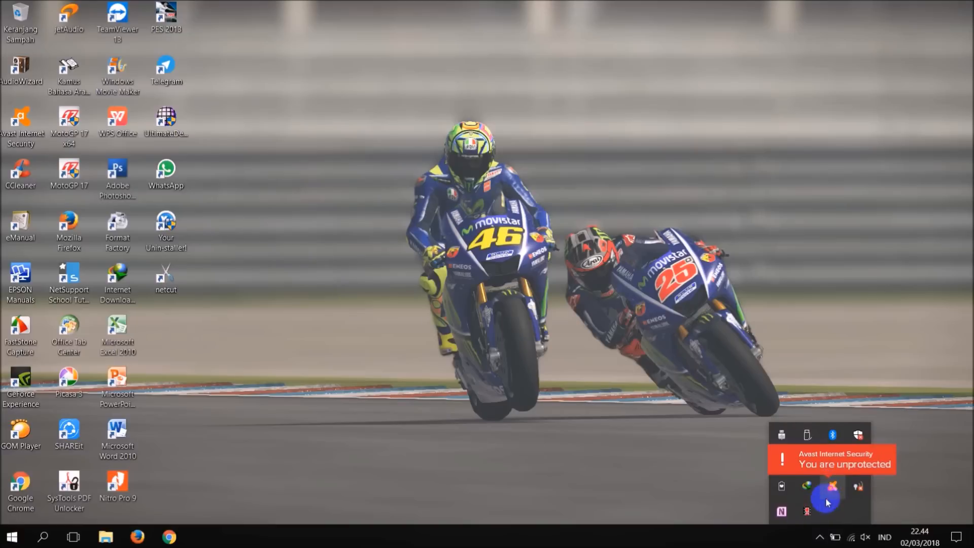
{"action": "left_click", "coordinate": [690, 450]}
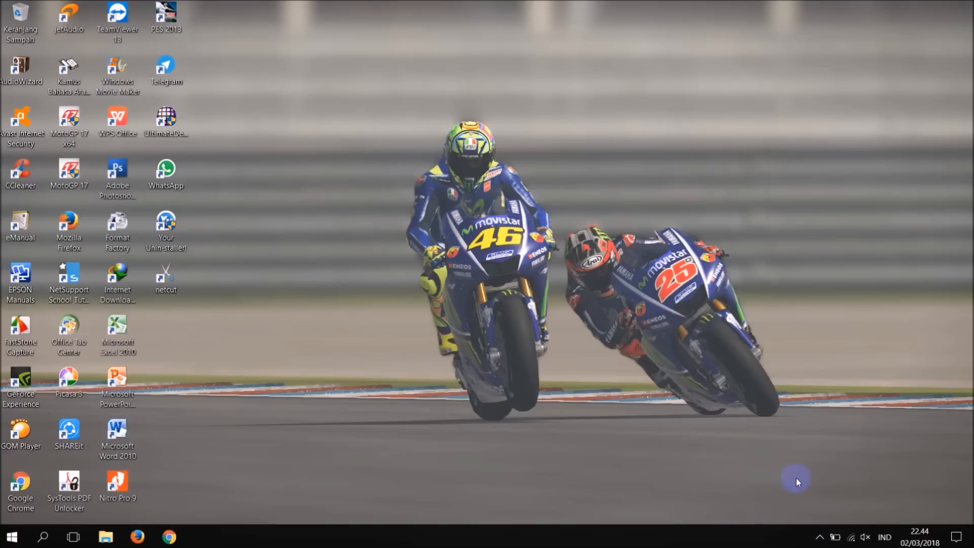
{"action": "right_click", "coordinate": [428, 237]}
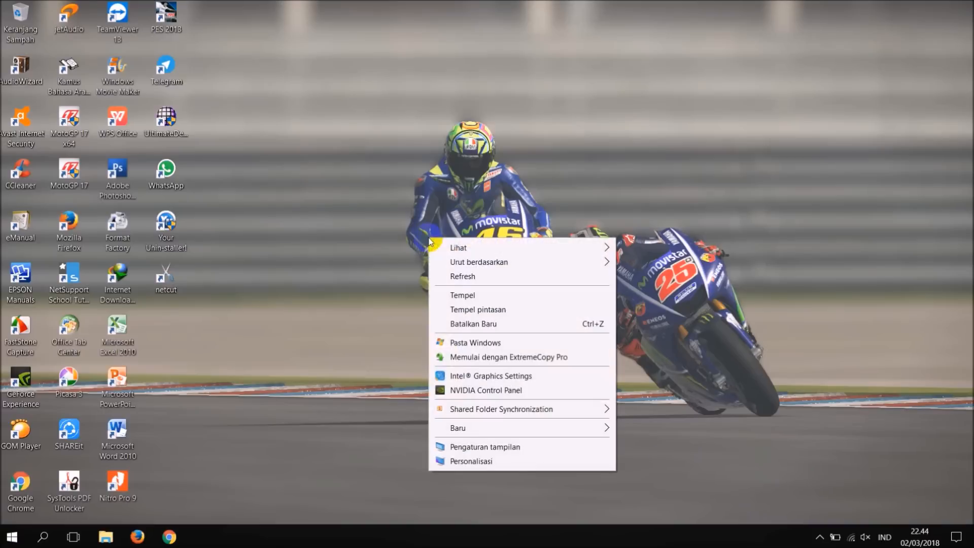
{"action": "left_click", "coordinate": [447, 279]}
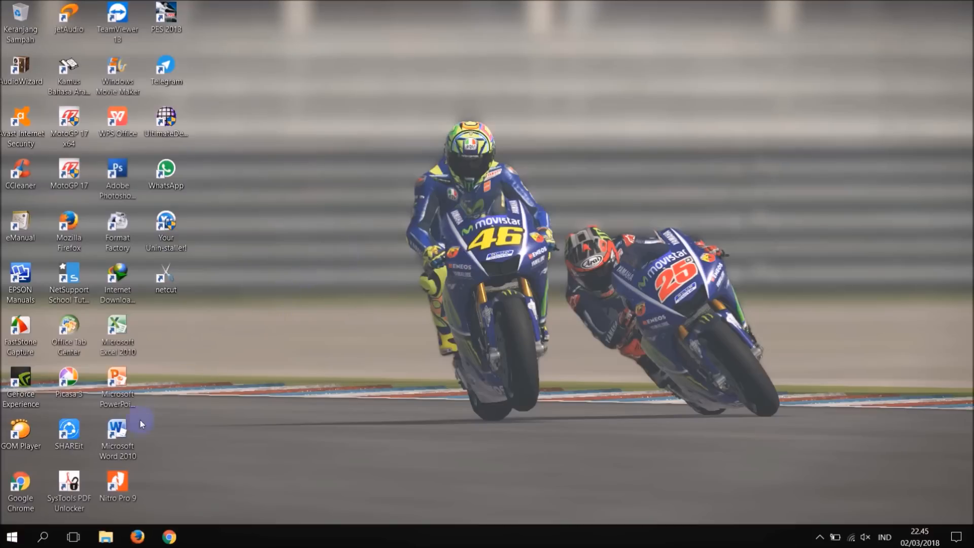
Open the Windows Defender Firewall on/off settings under Sistem dan Keamanan in Panel Kontrol.
{"action": "left_click", "coordinate": [12, 537]}
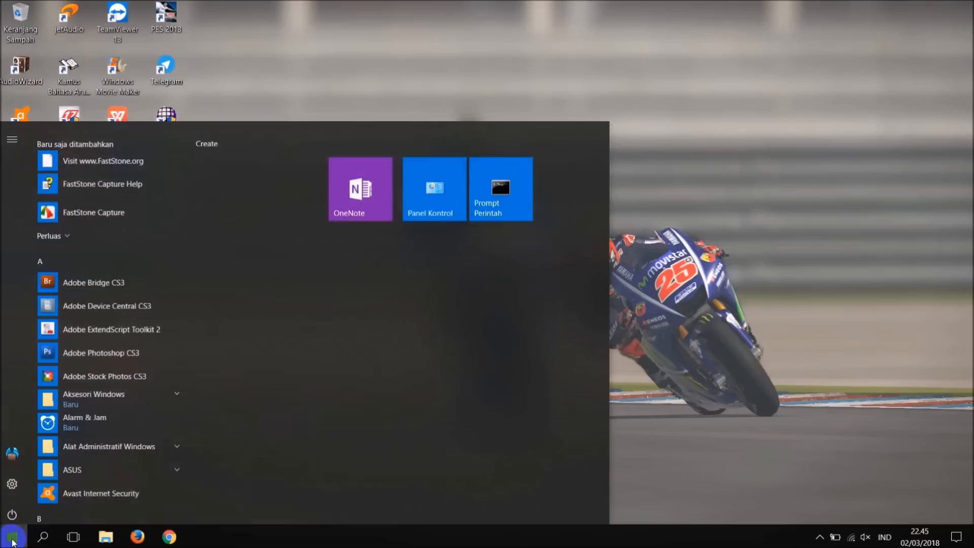
{"action": "left_click", "coordinate": [444, 199]}
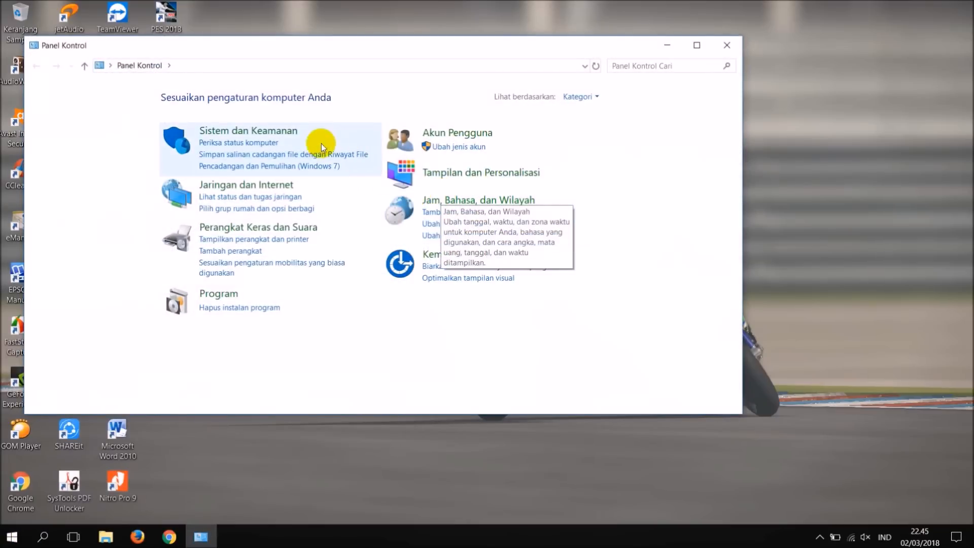
{"action": "left_click", "coordinate": [272, 133]}
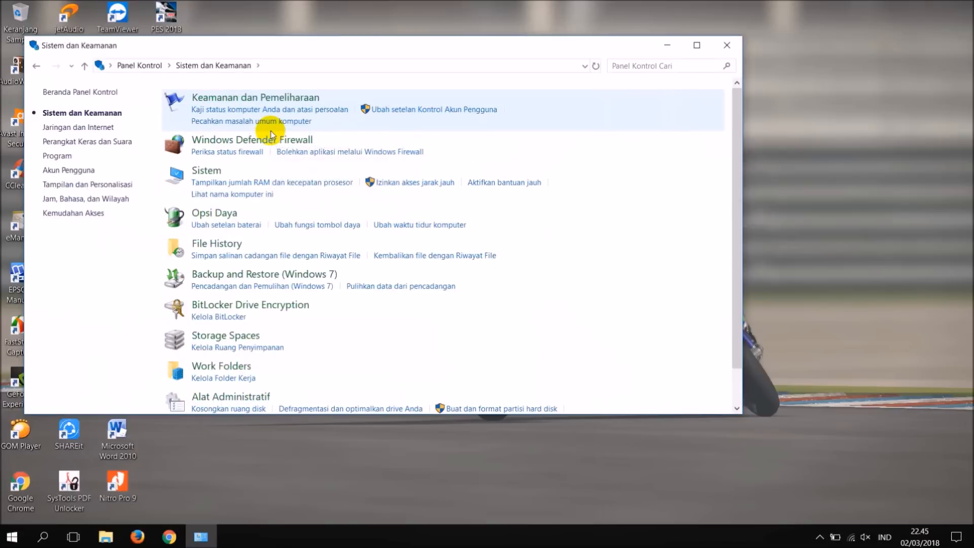
{"action": "left_click", "coordinate": [227, 142]}
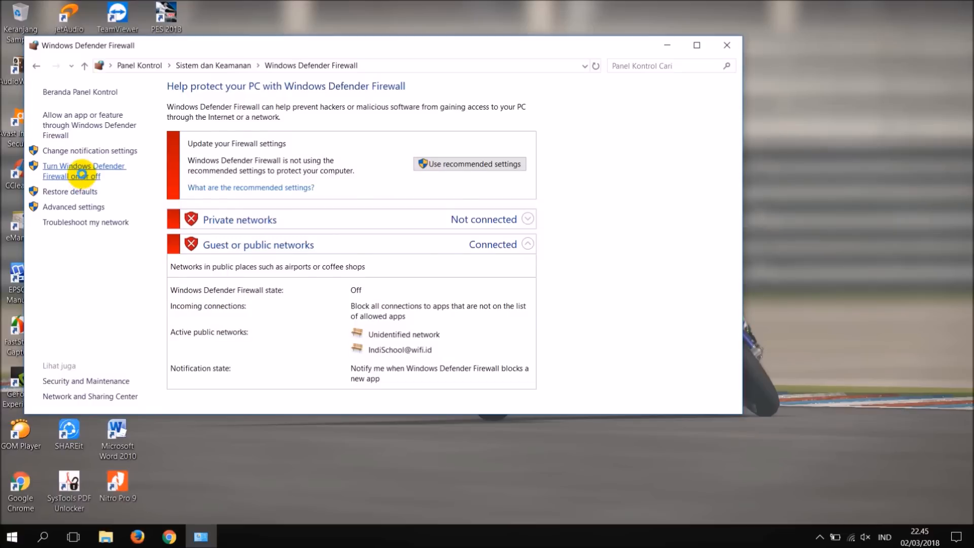
{"action": "left_click", "coordinate": [82, 177]}
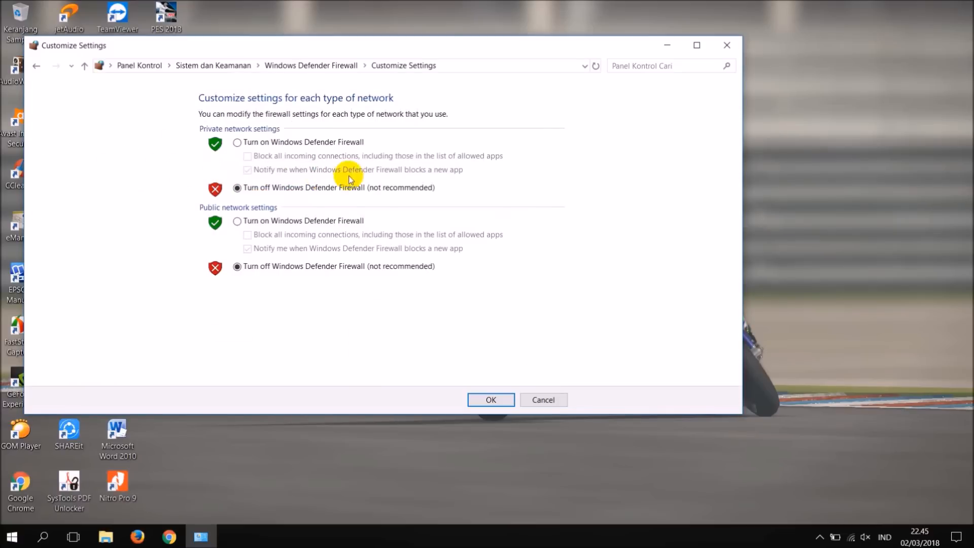
Turn off Windows Defender Firewall for both private and public networks, and return to the desktop.
{"action": "left_click", "coordinate": [238, 191]}
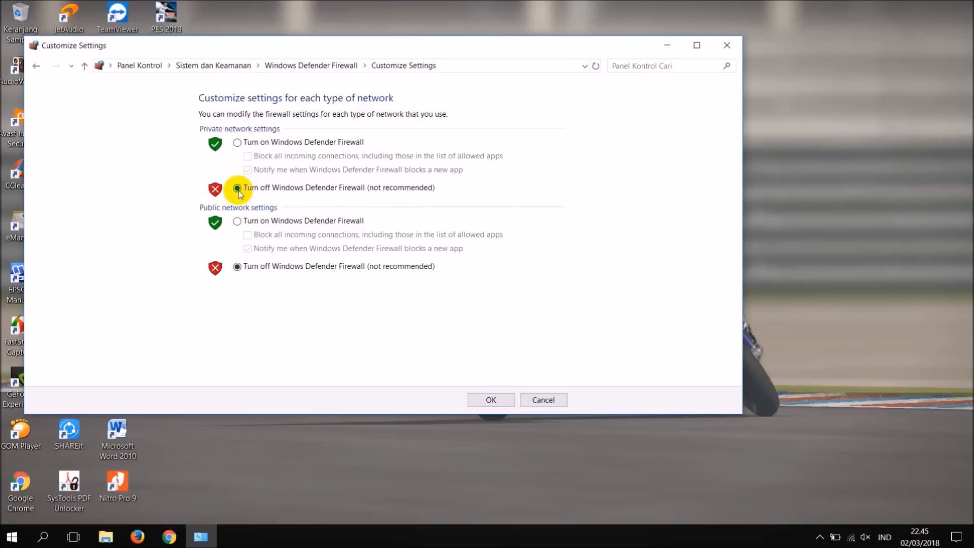
{"action": "left_click", "coordinate": [238, 270]}
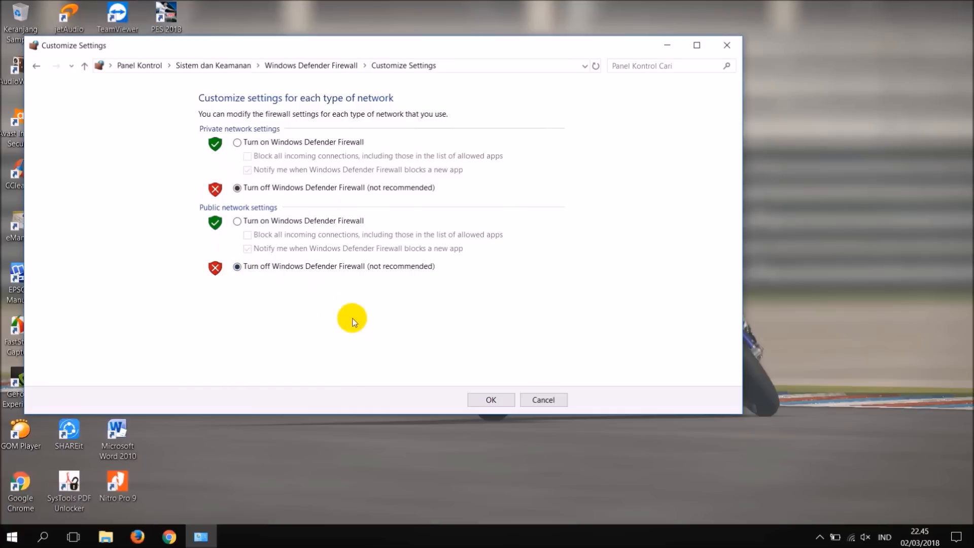
{"action": "left_click", "coordinate": [477, 402]}
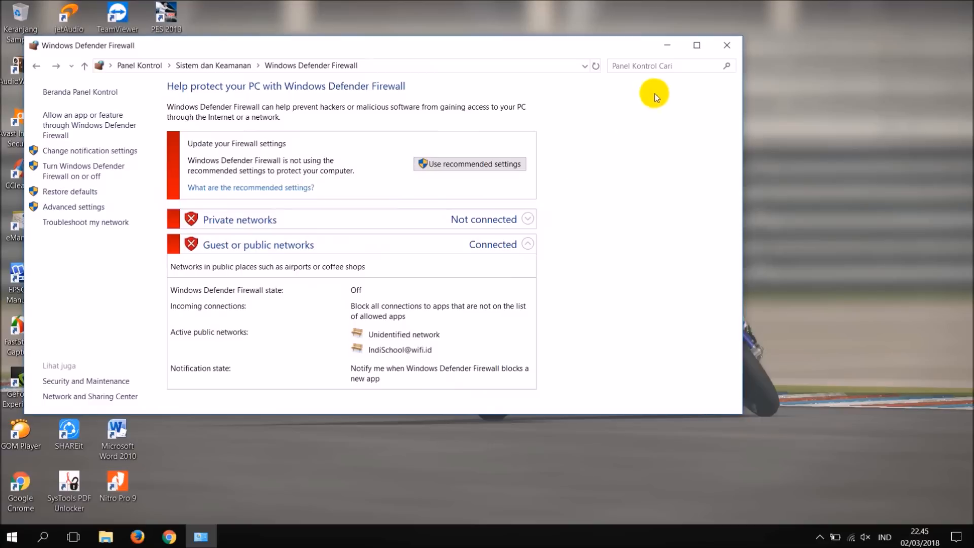
{"action": "left_click", "coordinate": [728, 45]}
{"action": "right_click", "coordinate": [392, 112]}
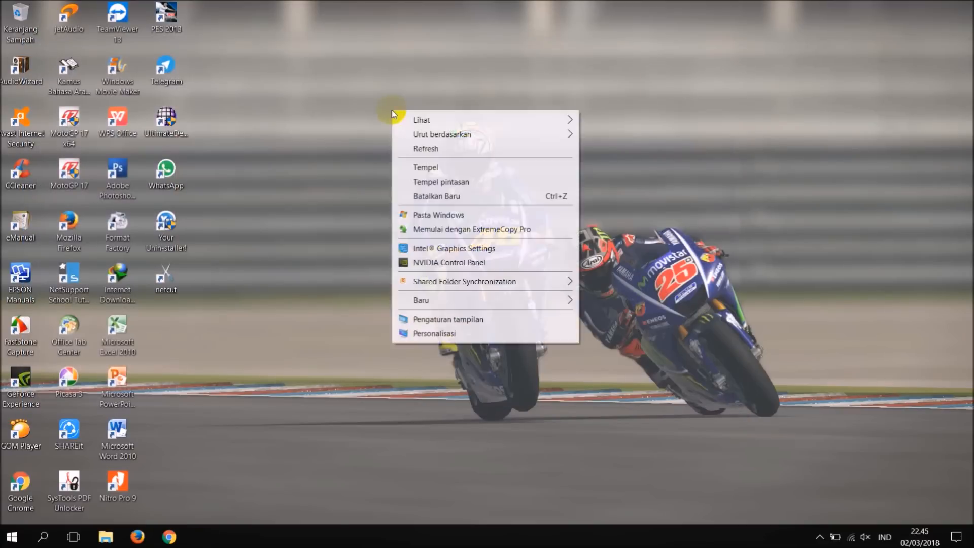
{"action": "left_click", "coordinate": [407, 144]}
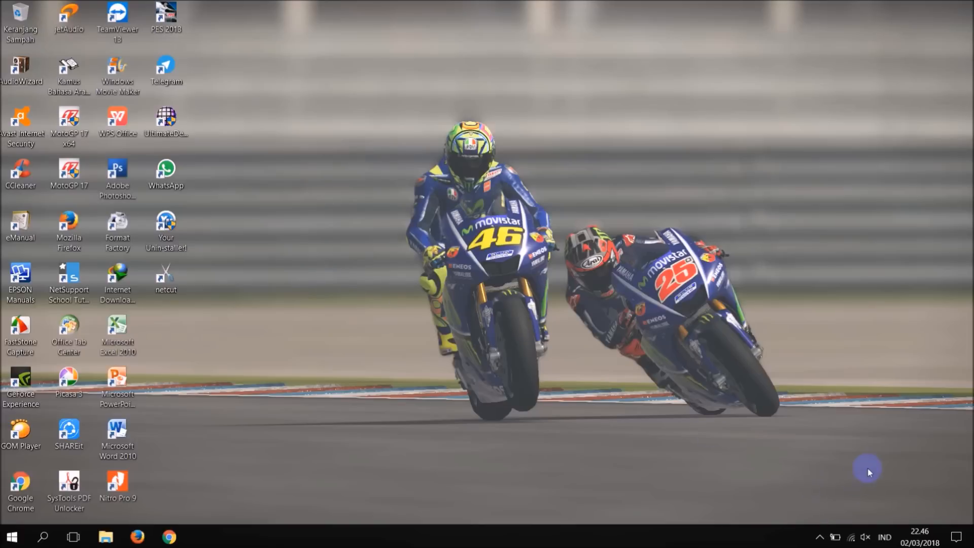
Open the Internet Protocol Version 4 (TCP/IPv4) properties of the Ethernet adapter from the network settings.
{"action": "right_click", "coordinate": [853, 533]}
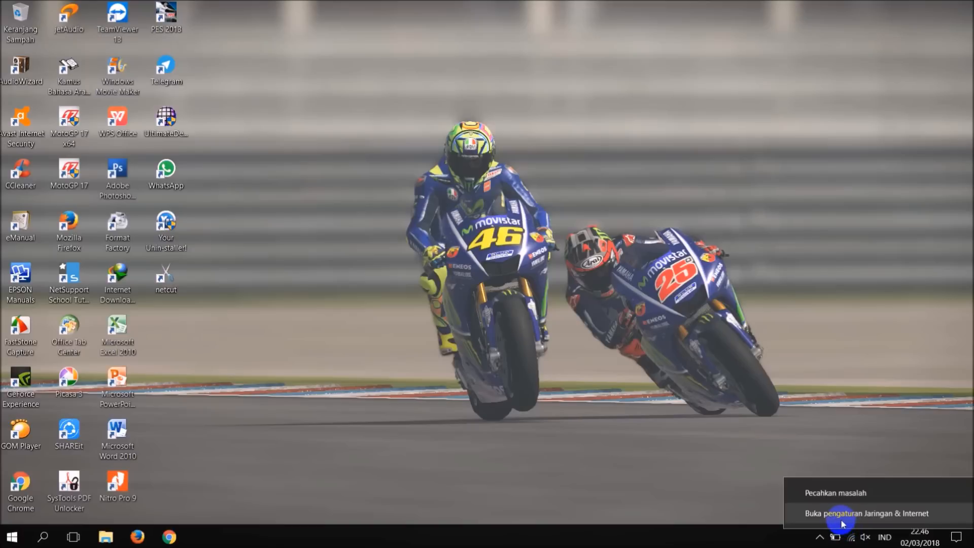
{"action": "left_click", "coordinate": [842, 514]}
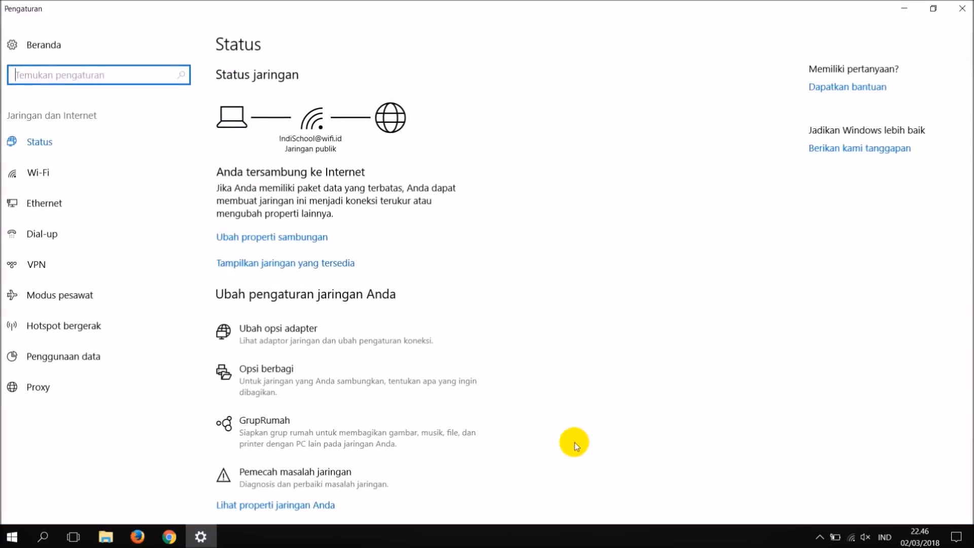
{"action": "left_click", "coordinate": [227, 343]}
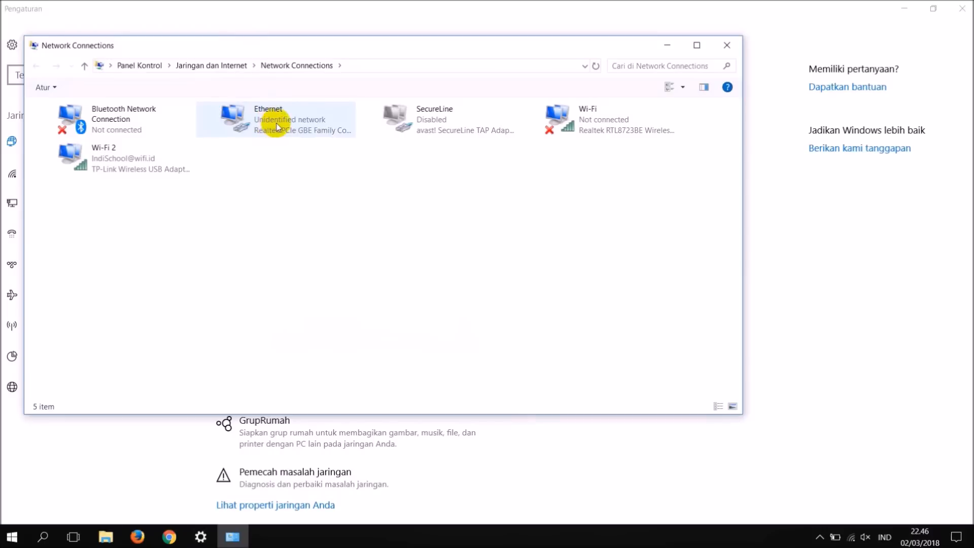
{"action": "right_click", "coordinate": [259, 120]}
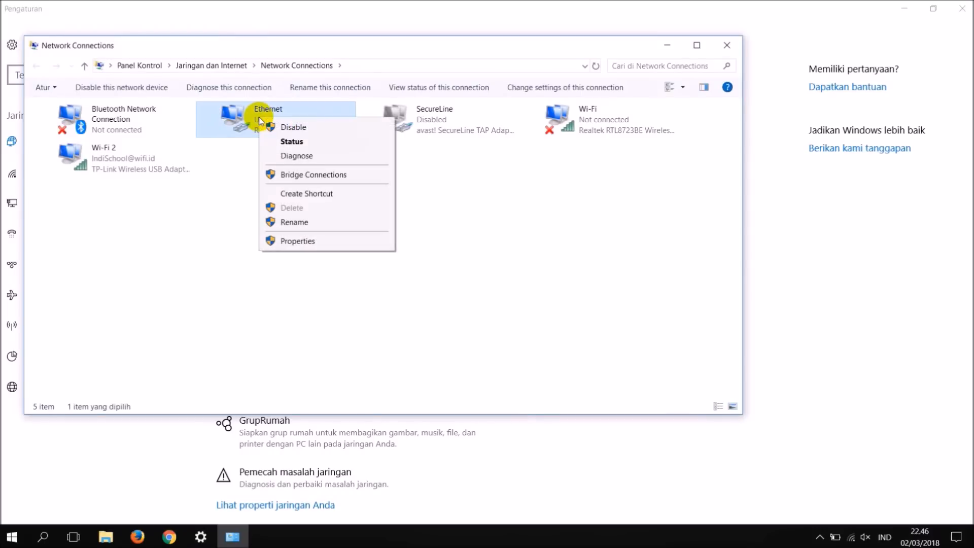
{"action": "left_click", "coordinate": [272, 240]}
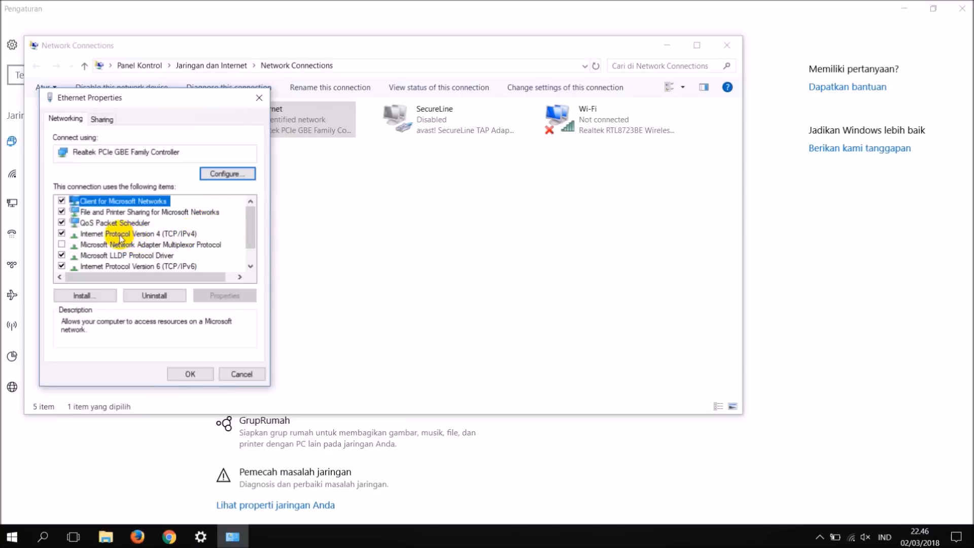
{"action": "double_click", "coordinate": [156, 234]}
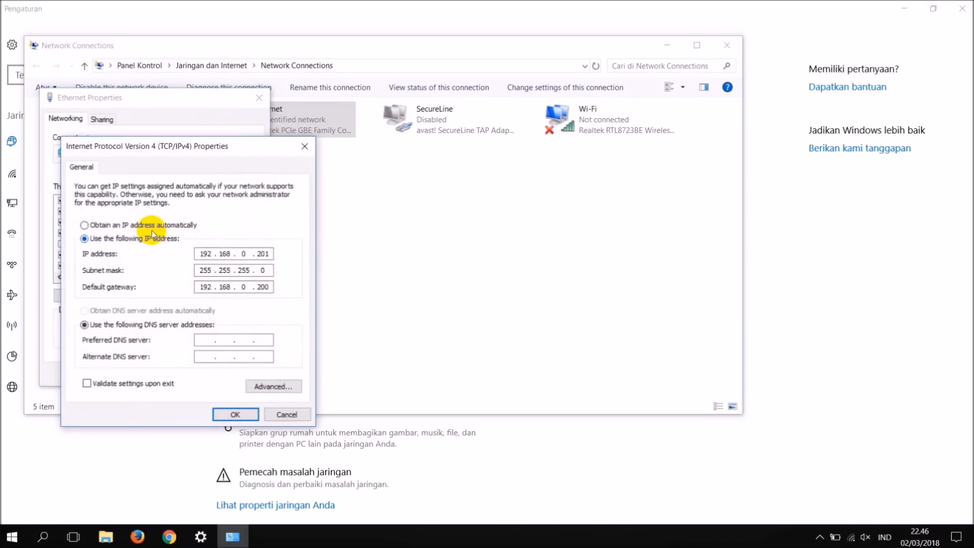
Assign the Ethernet adapter the static IP address 192.168.0.201 with subnet mask 255.255.255.0.
{"action": "left_click", "coordinate": [144, 225]}
{"action": "left_click", "coordinate": [143, 238]}
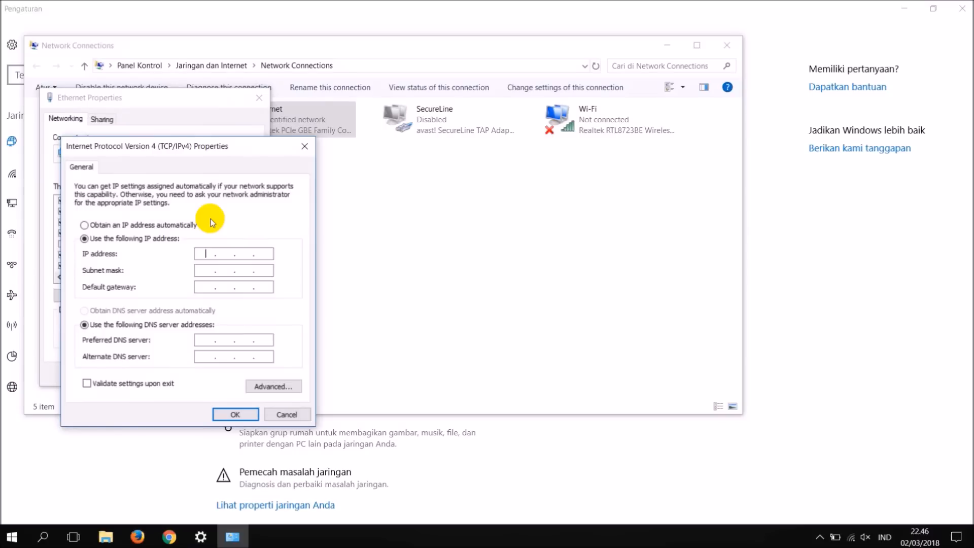
{"action": "type", "text": "192 . 168 . 0 . 201"}
{"action": "left_click", "coordinate": [203, 272]}
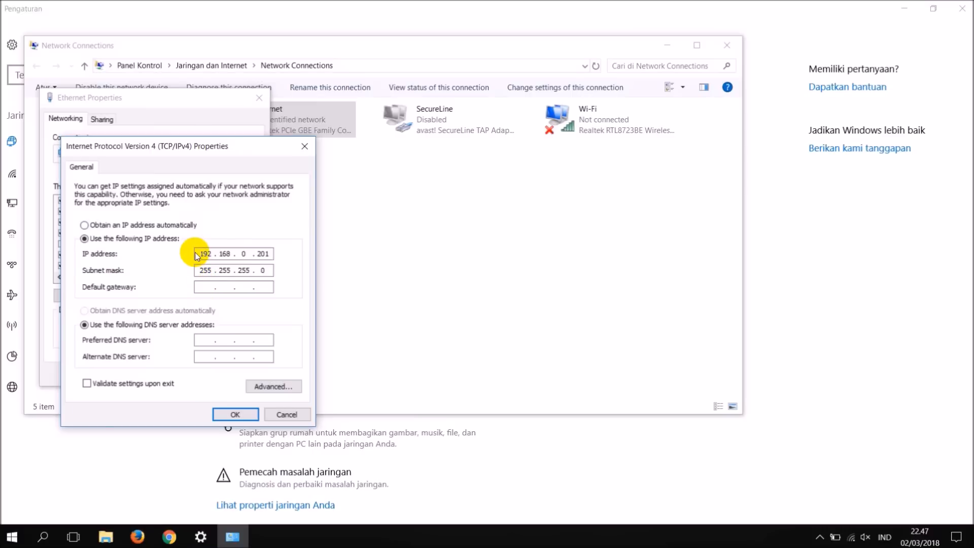
Set the default gateway to 192.168.0.200 and save the Ethernet adapter's properties.
{"action": "type", "text": "192 . 168 . 0 . 200"}
{"action": "left_click", "coordinate": [233, 412]}
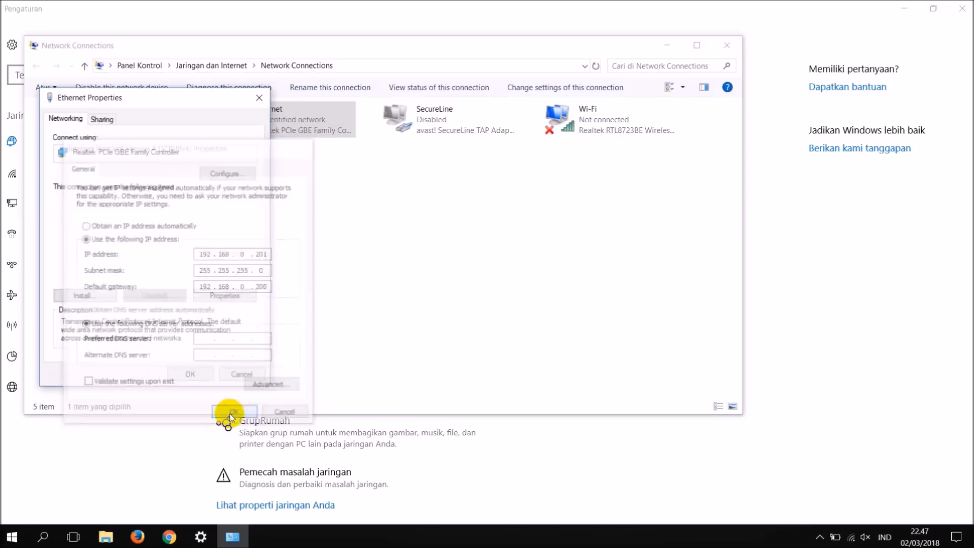
{"action": "left_click", "coordinate": [202, 369]}
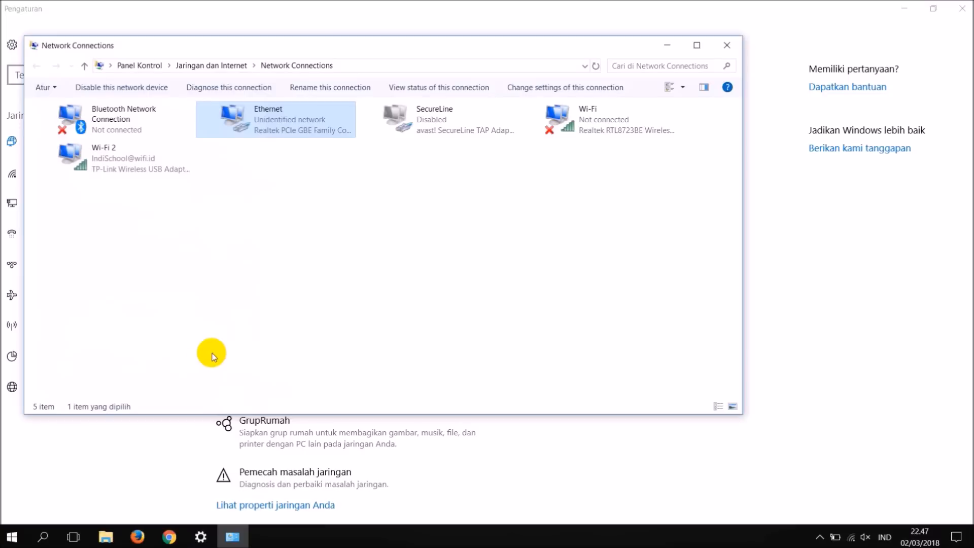
Close the Network Connections and Pengaturan windows and refresh the desktop.
{"action": "left_click", "coordinate": [723, 50]}
{"action": "left_click", "coordinate": [961, 9]}
{"action": "right_click", "coordinate": [574, 89]}
{"action": "left_click", "coordinate": [590, 126]}
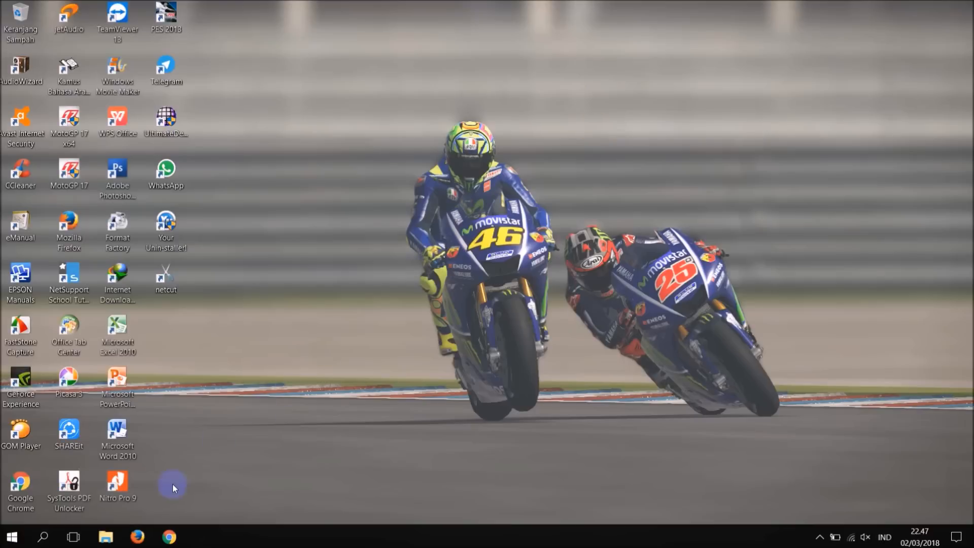
Open the Prerequisites_UNBK 2018 folder inside the UNBK folder on drive G in File Explorer.
{"action": "key", "text": "super+e"}
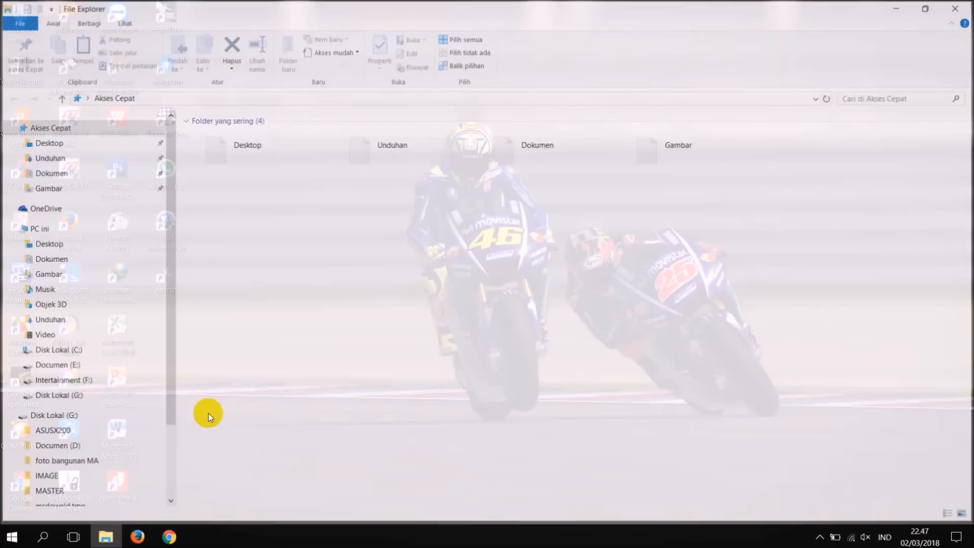
{"action": "scroll", "coordinate": [85, 461], "scroll_direction": "down", "scroll_amount": 1}
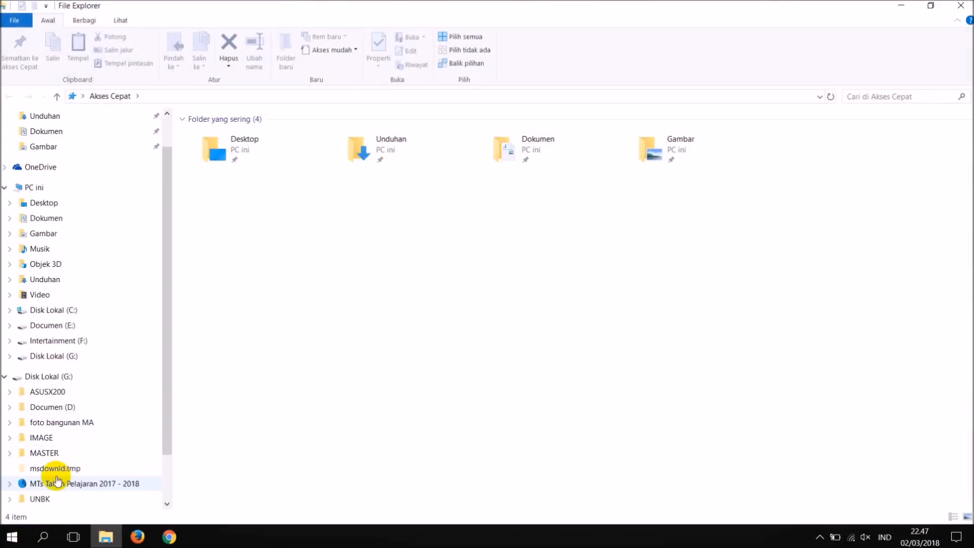
{"action": "scroll", "coordinate": [54, 468], "scroll_direction": "down", "scroll_amount": 1}
{"action": "left_click", "coordinate": [41, 486]}
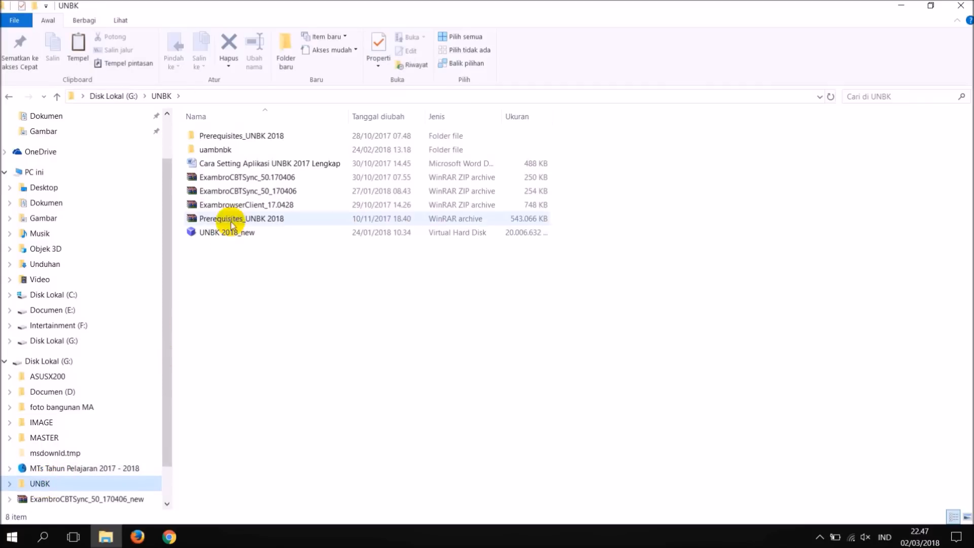
{"action": "left_click", "coordinate": [234, 137]}
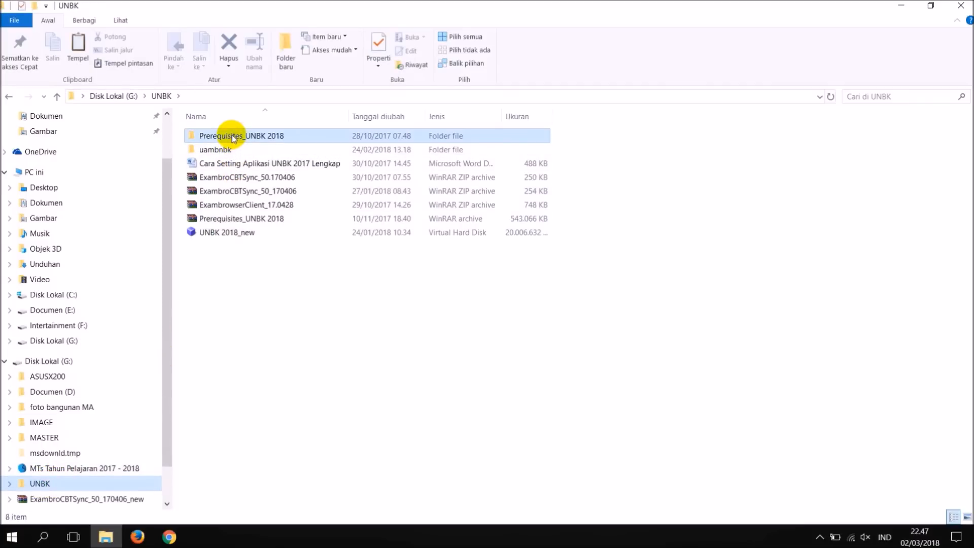
{"action": "double_click", "coordinate": [234, 137]}
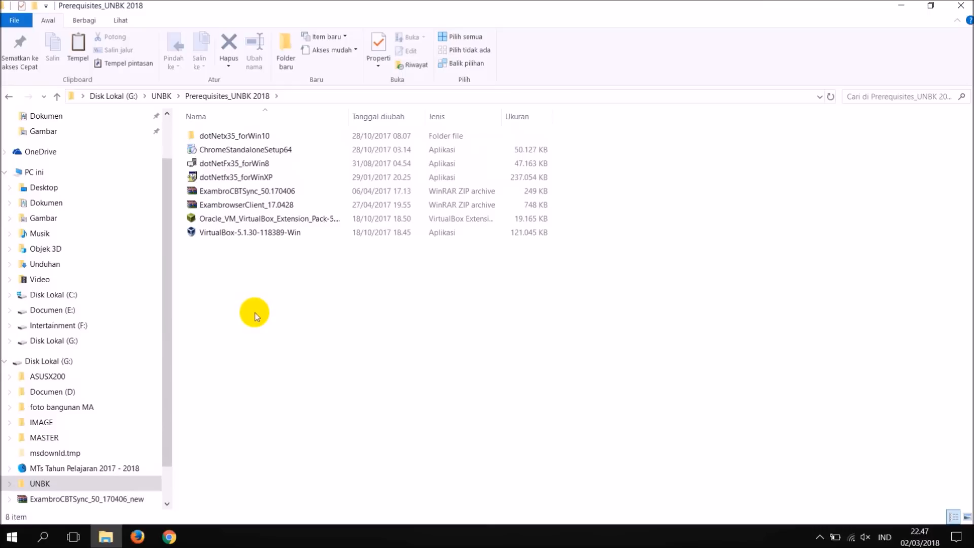
{"action": "right_click", "coordinate": [257, 282]}
{"action": "left_click", "coordinate": [272, 330]}
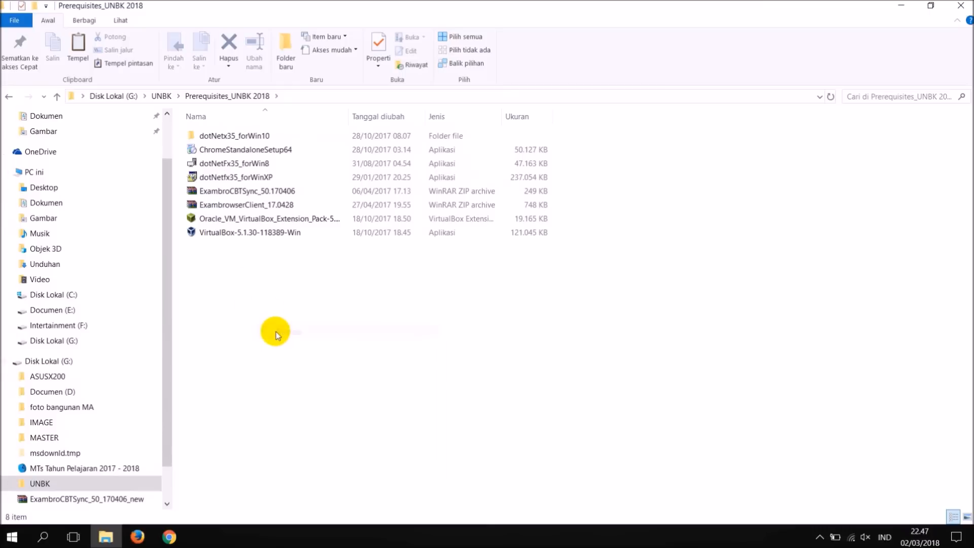
Run the VirtualBox-5.1.30-118389-Win installer, close File Explorer, and accept the default features and shortcut options.
{"action": "left_click", "coordinate": [226, 236]}
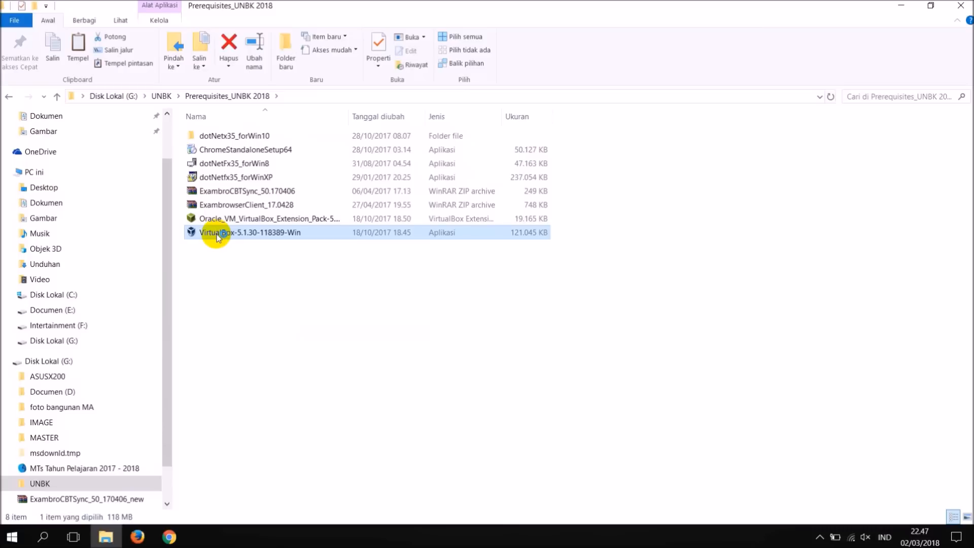
{"action": "left_click", "coordinate": [961, 6]}
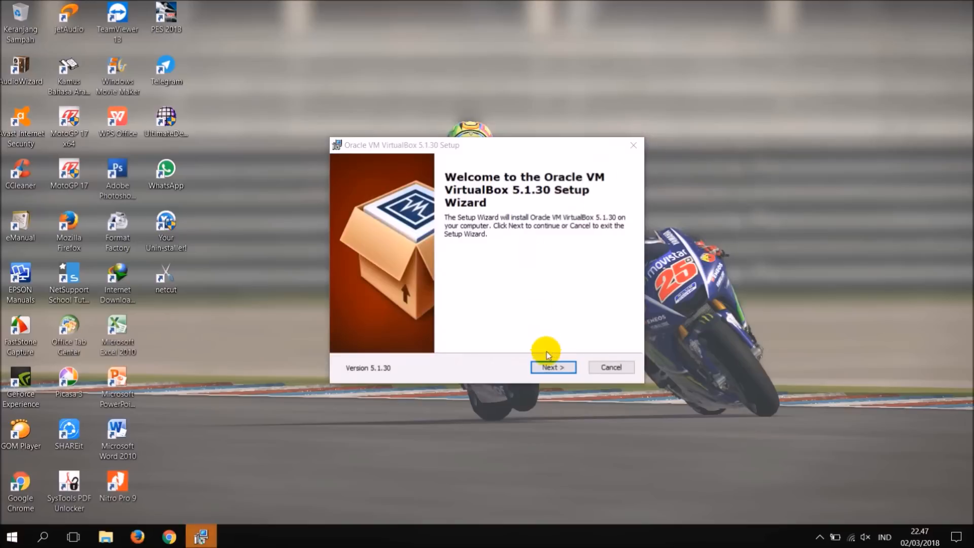
{"action": "left_click", "coordinate": [548, 366]}
{"action": "left_click", "coordinate": [547, 367]}
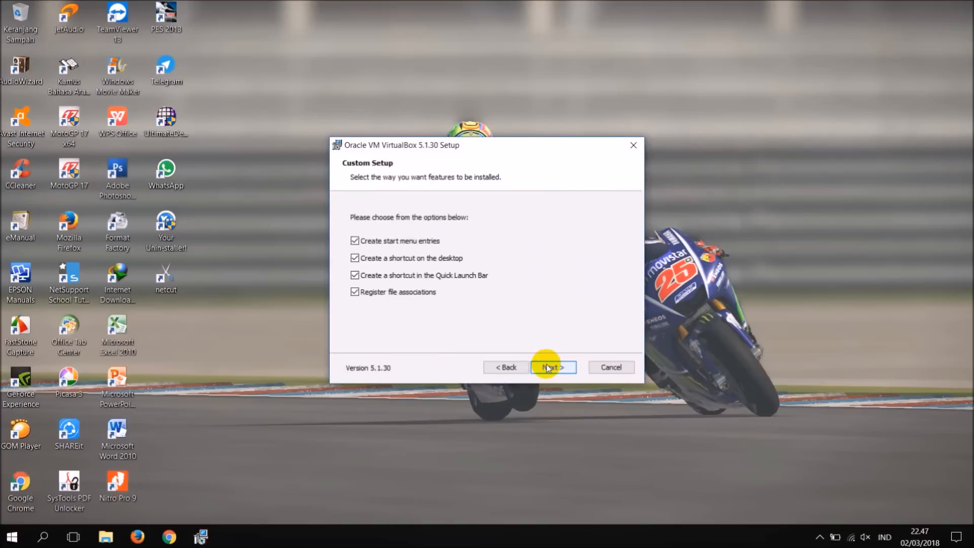
{"action": "left_click", "coordinate": [547, 366]}
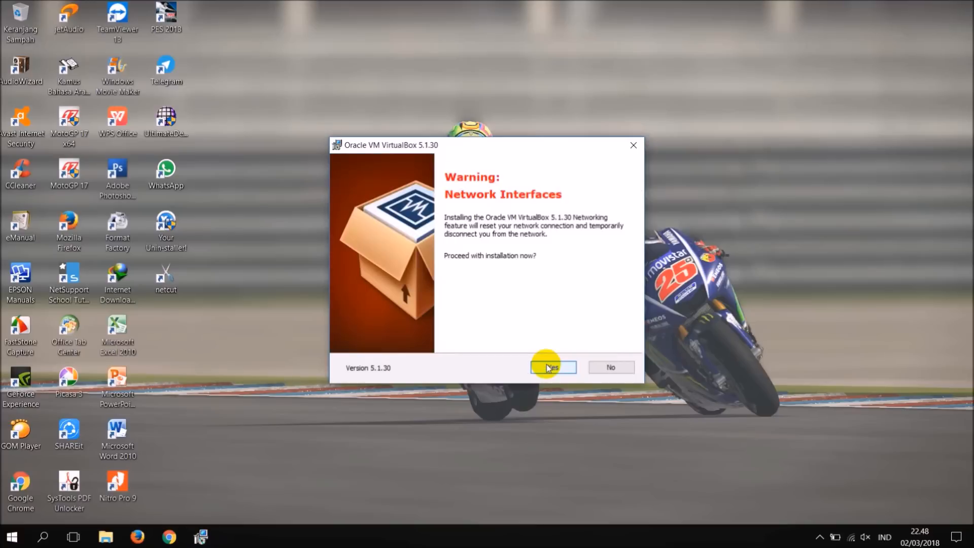
Accept the network interfaces warning, install VirtualBox 5.1.30, and finish the setup without starting the program.
{"action": "left_click", "coordinate": [548, 367]}
{"action": "left_click", "coordinate": [547, 367]}
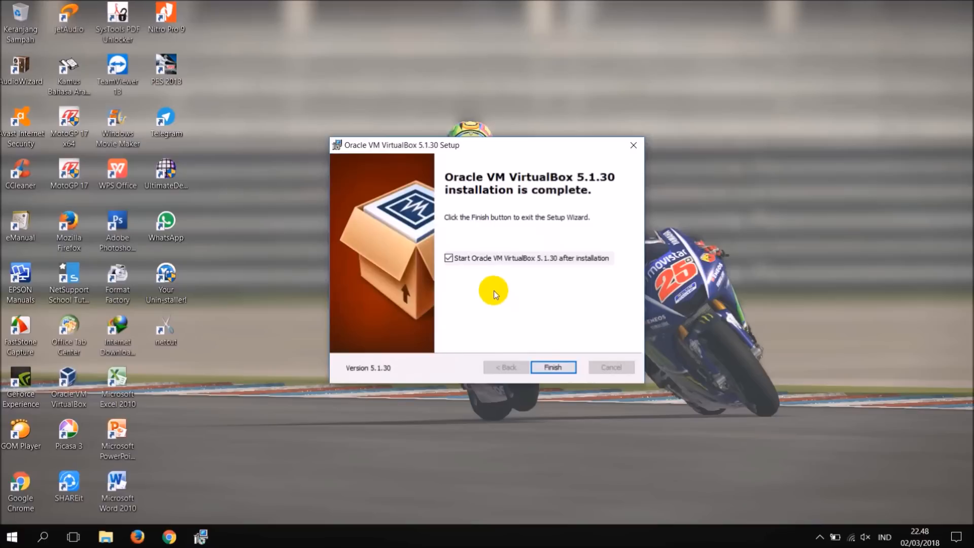
{"action": "left_click", "coordinate": [479, 262]}
{"action": "left_click", "coordinate": [543, 365]}
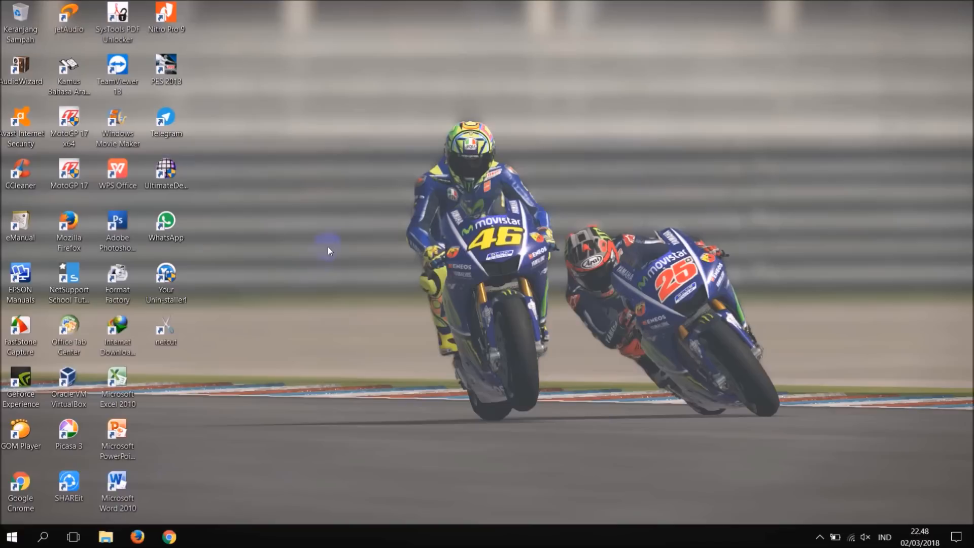
Extract the ExambroCBTSync_50.170406 archive in place inside Folder Baru on drive F.
{"action": "key", "text": "super+e"}
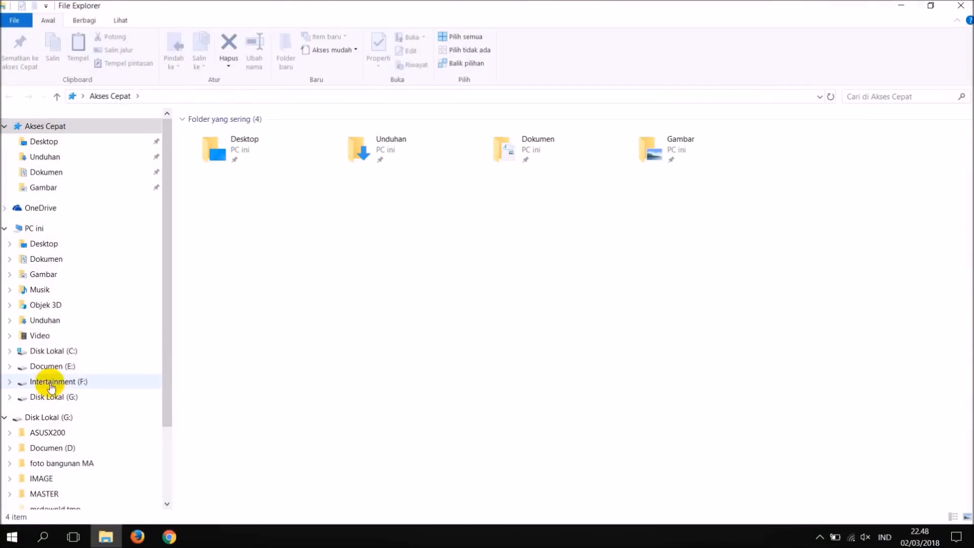
{"action": "left_click", "coordinate": [52, 384]}
{"action": "double_click", "coordinate": [211, 163]}
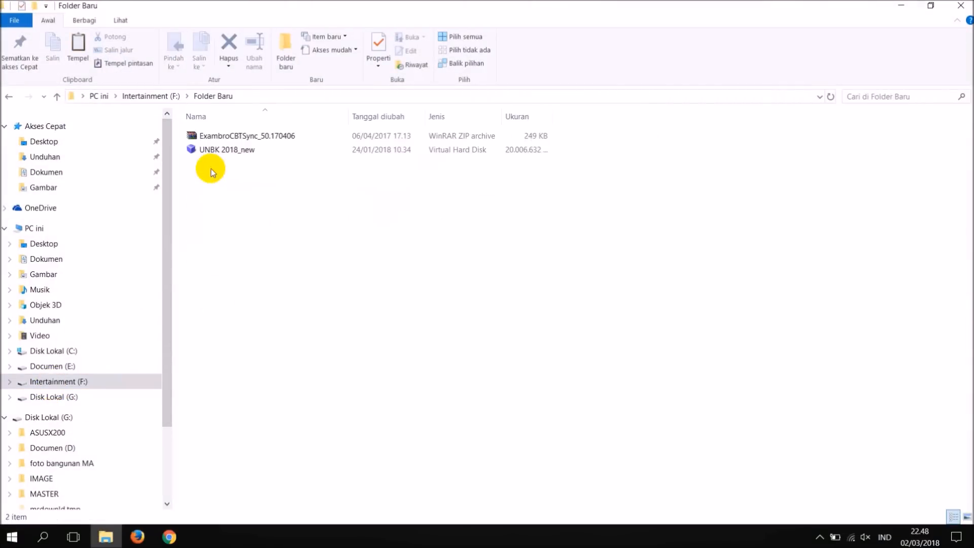
{"action": "left_click", "coordinate": [212, 138]}
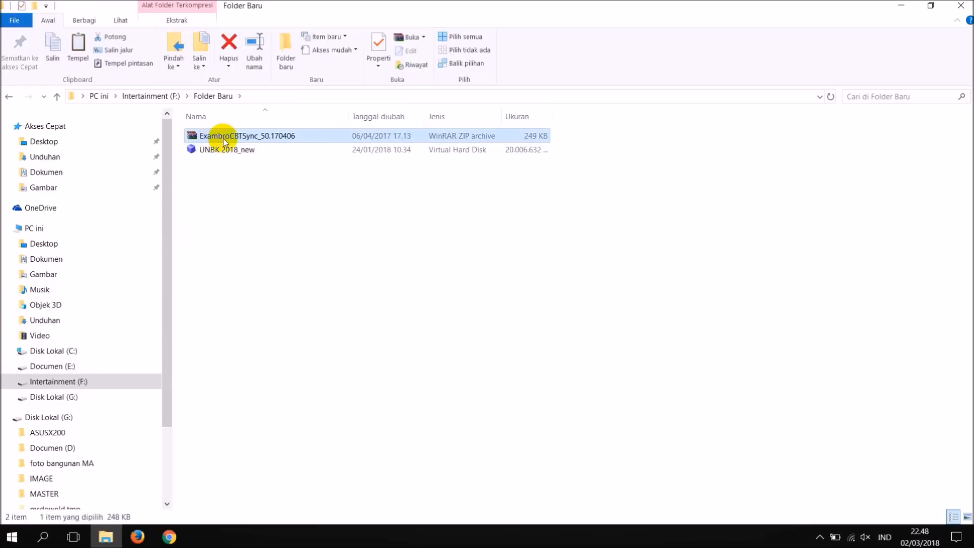
{"action": "right_click", "coordinate": [268, 143]}
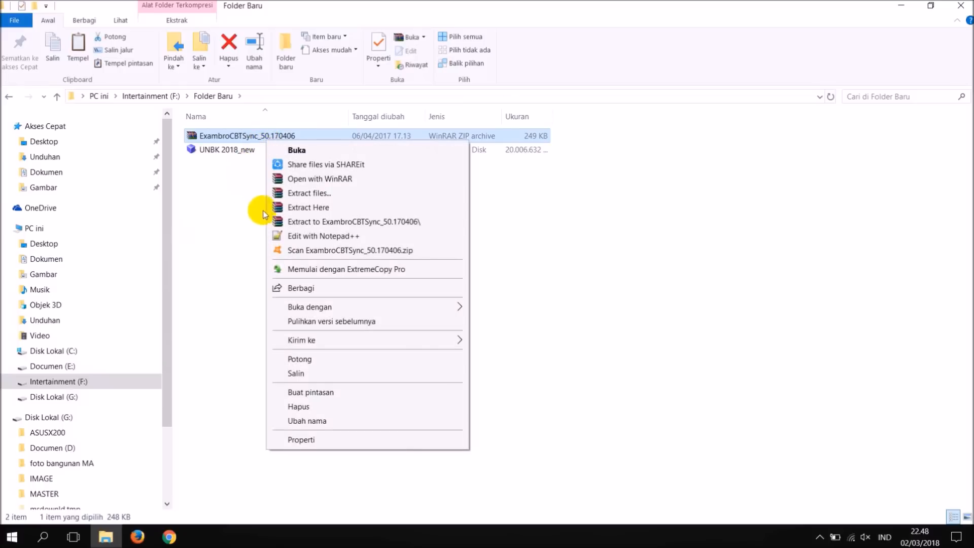
{"action": "left_click", "coordinate": [282, 208]}
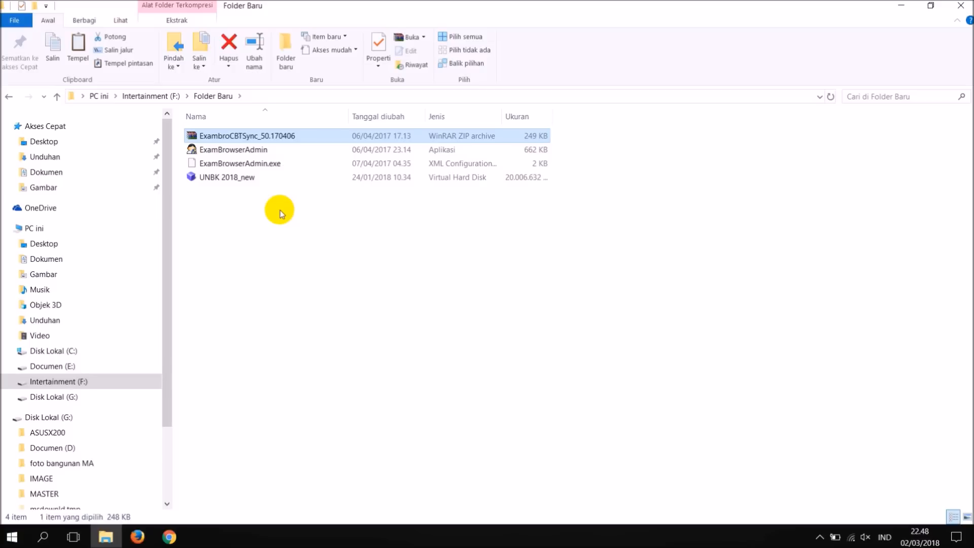
Create a desktop shortcut for ExamBrowserAdmin, then close File Explorer and refresh the desktop.
{"action": "left_click", "coordinate": [224, 153]}
{"action": "right_click", "coordinate": [224, 153]}
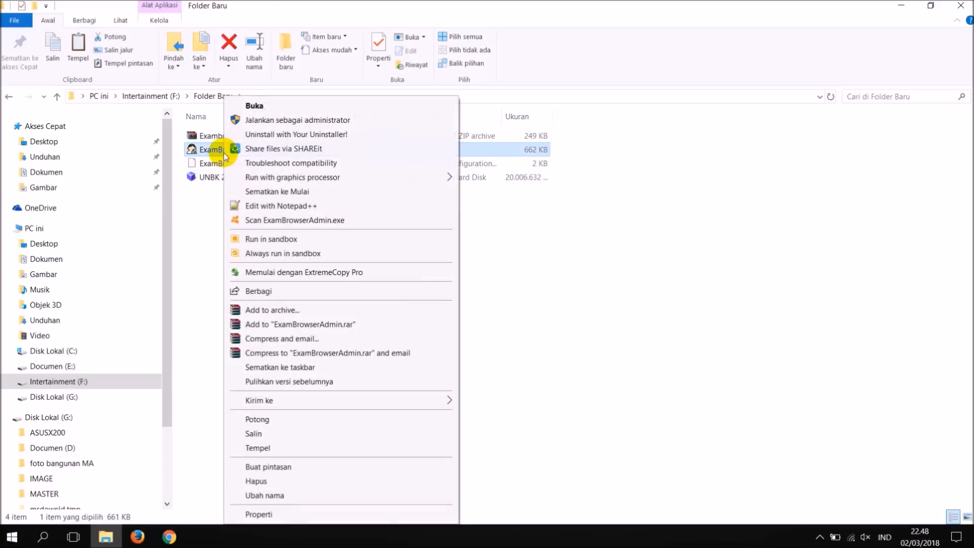
{"action": "mouse_move", "coordinate": [437, 403]}
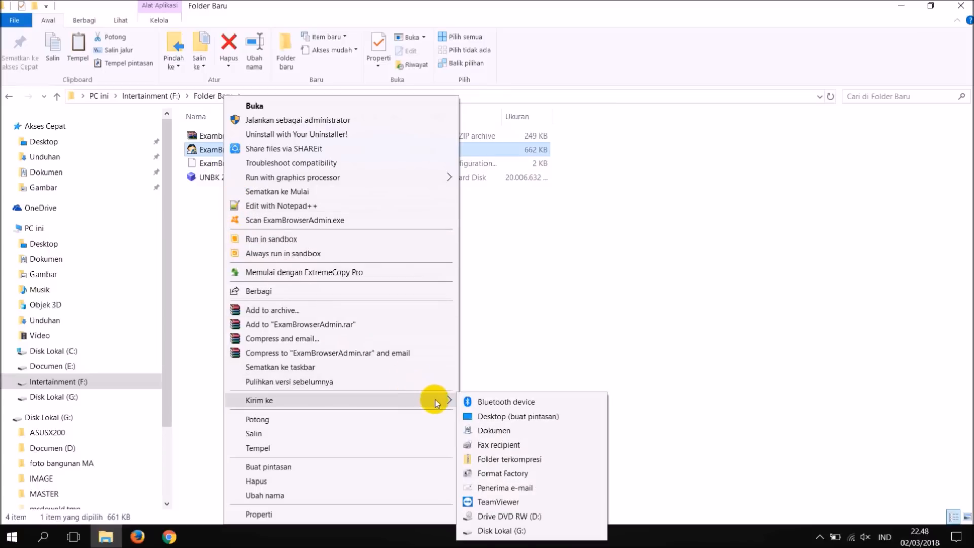
{"action": "left_click", "coordinate": [488, 415]}
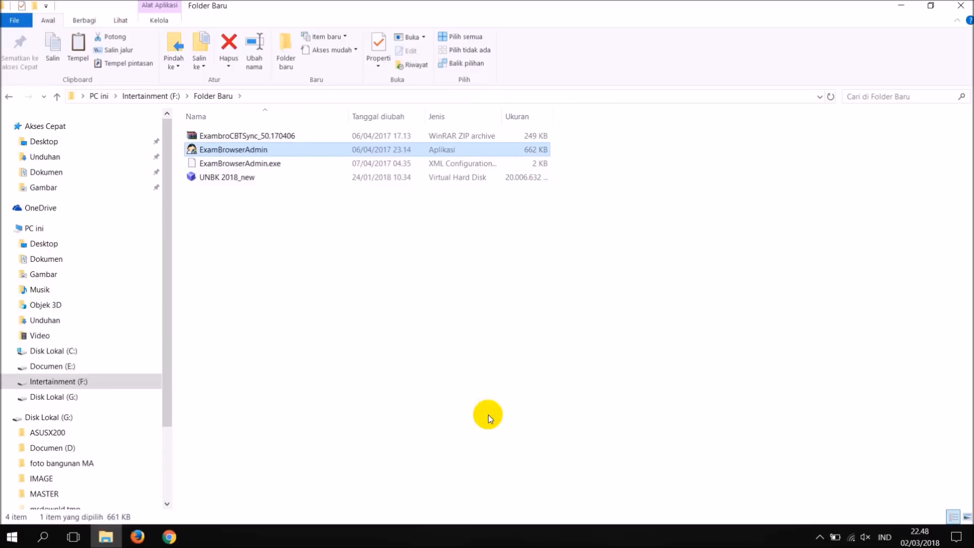
{"action": "left_click", "coordinate": [961, 2]}
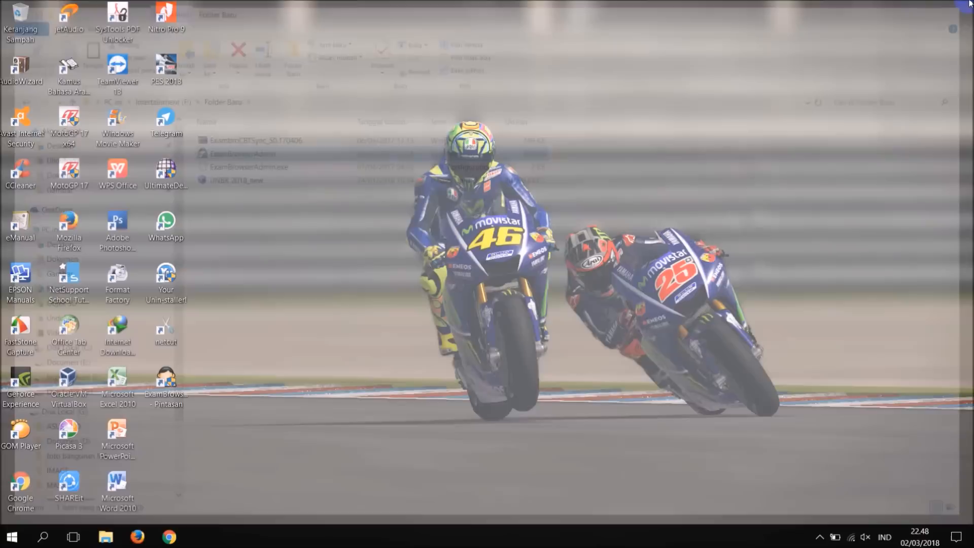
{"action": "right_click", "coordinate": [333, 172]}
{"action": "left_click", "coordinate": [352, 212]}
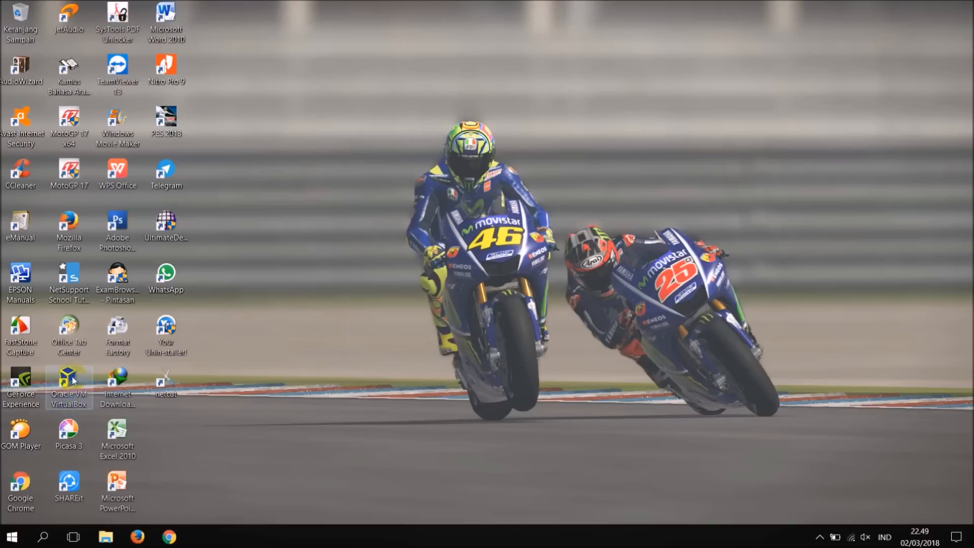
Open Oracle VM VirtualBox and start a new virtual machine named GLADI_BERSIH, dismissing the update notice.
{"action": "double_click", "coordinate": [65, 383]}
{"action": "left_click", "coordinate": [299, 150]}
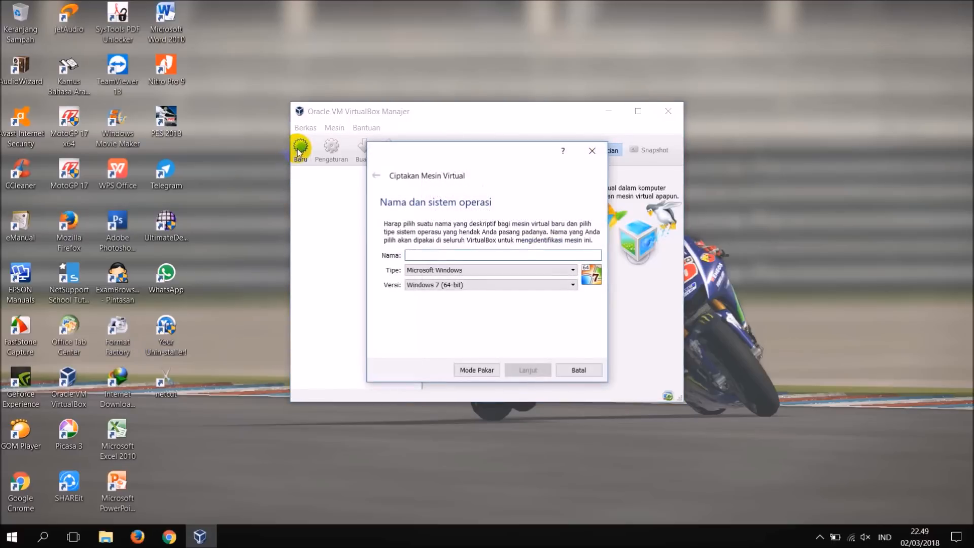
{"action": "left_click", "coordinate": [427, 257]}
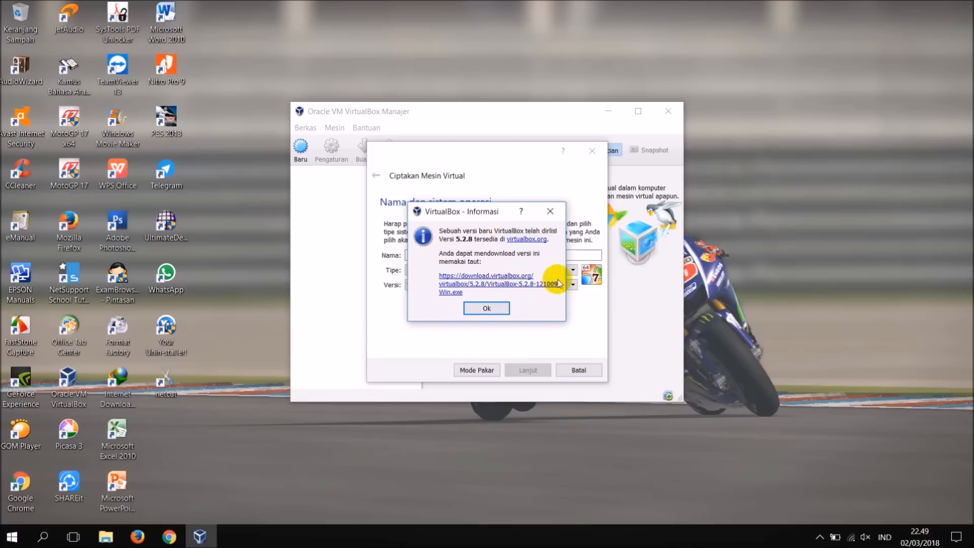
{"action": "left_click", "coordinate": [551, 213]}
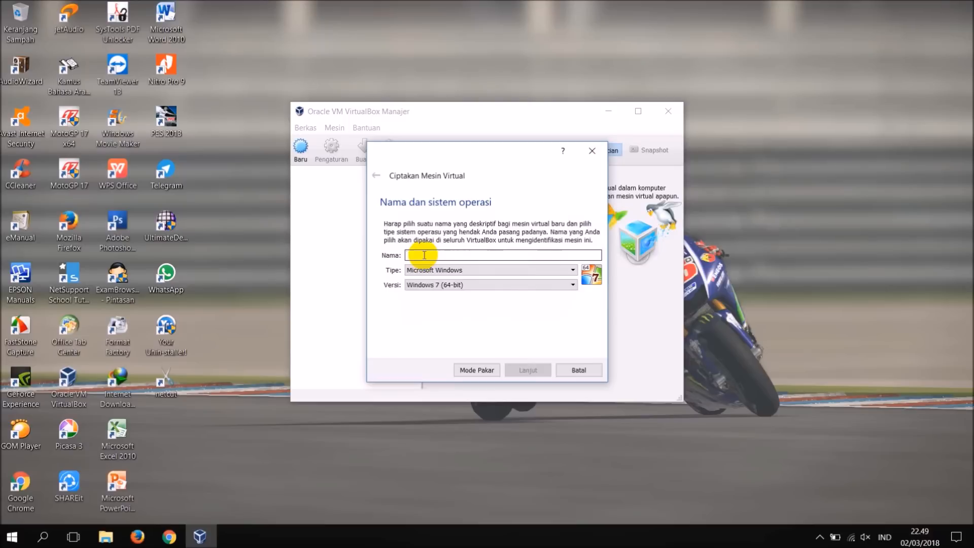
{"action": "type", "text": "GLADI"}
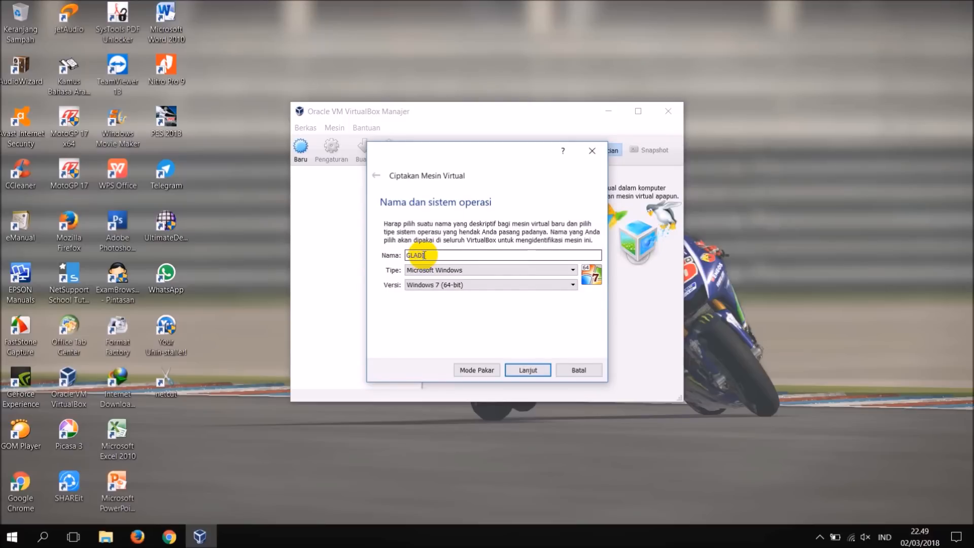
{"action": "type", "text": " BERSIH"}
Set the virtual machine's operating system version to Windows 2012 (64-bit) and continue to the memory size.
{"action": "left_click", "coordinate": [447, 288]}
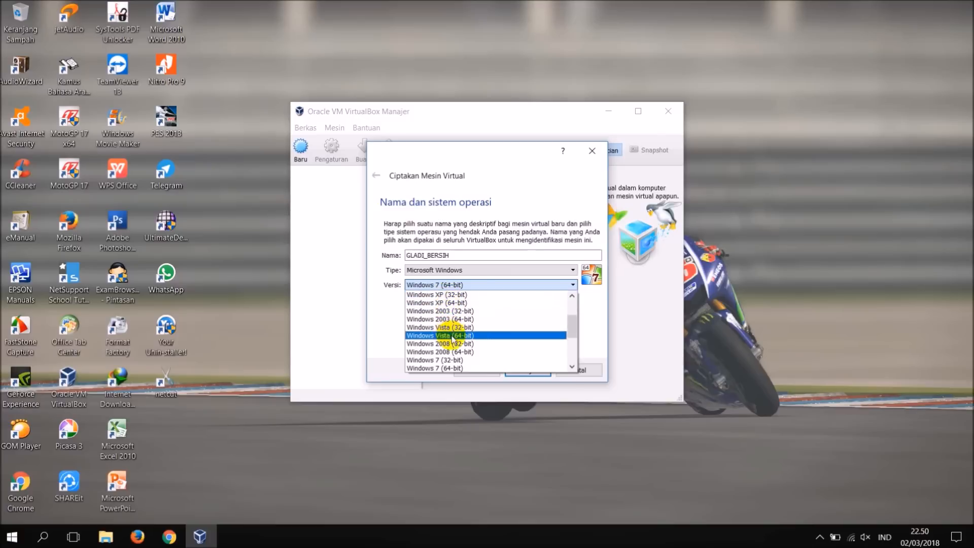
{"action": "scroll", "coordinate": [456, 360], "scroll_direction": "down", "scroll_amount": 3}
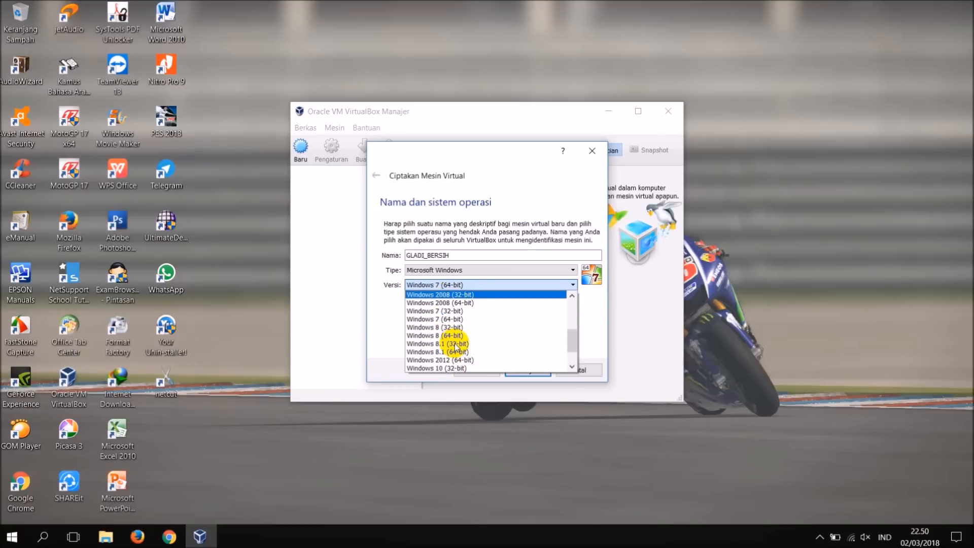
{"action": "scroll", "coordinate": [455, 347], "scroll_direction": "up", "scroll_amount": 4}
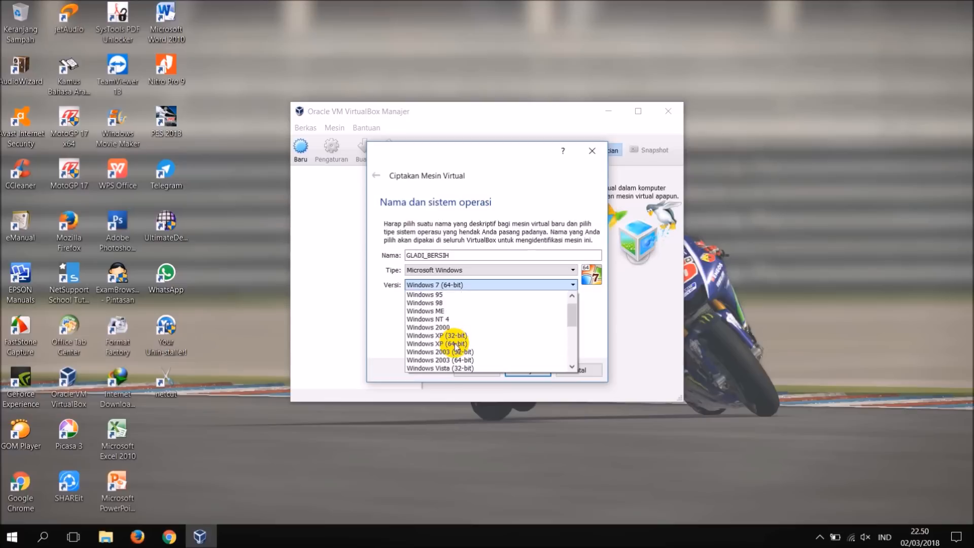
{"action": "scroll", "coordinate": [455, 348], "scroll_direction": "up", "scroll_amount": 1}
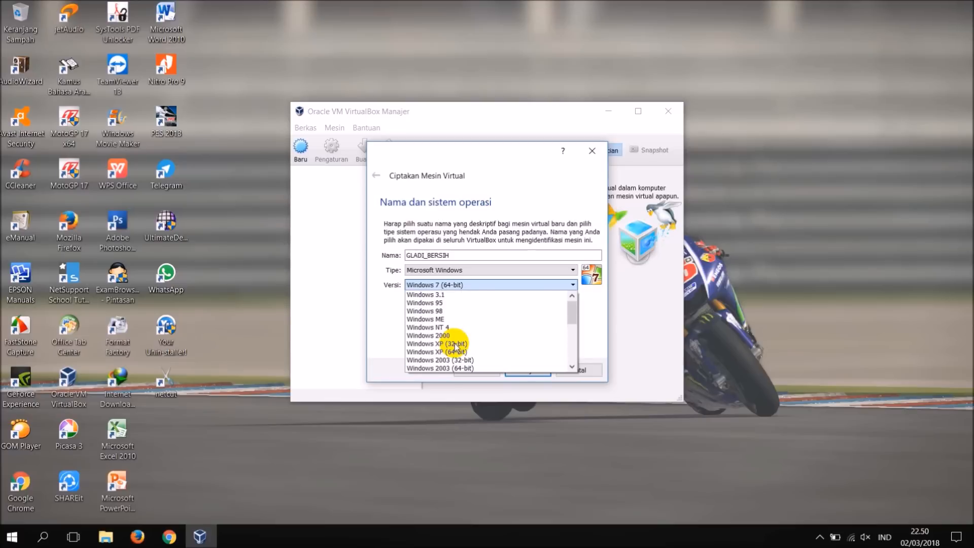
{"action": "scroll", "coordinate": [455, 347], "scroll_direction": "down", "scroll_amount": 3}
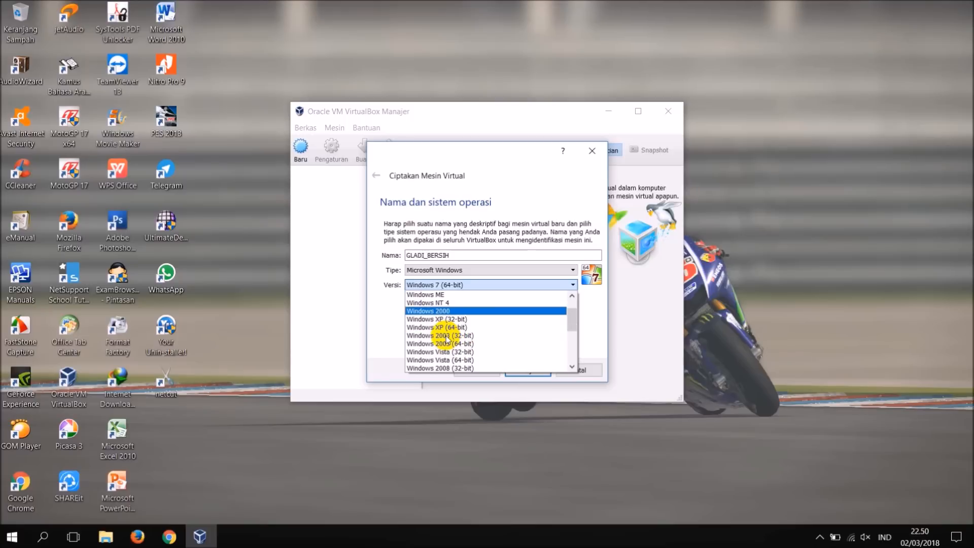
{"action": "scroll", "coordinate": [446, 339], "scroll_direction": "down", "scroll_amount": 3}
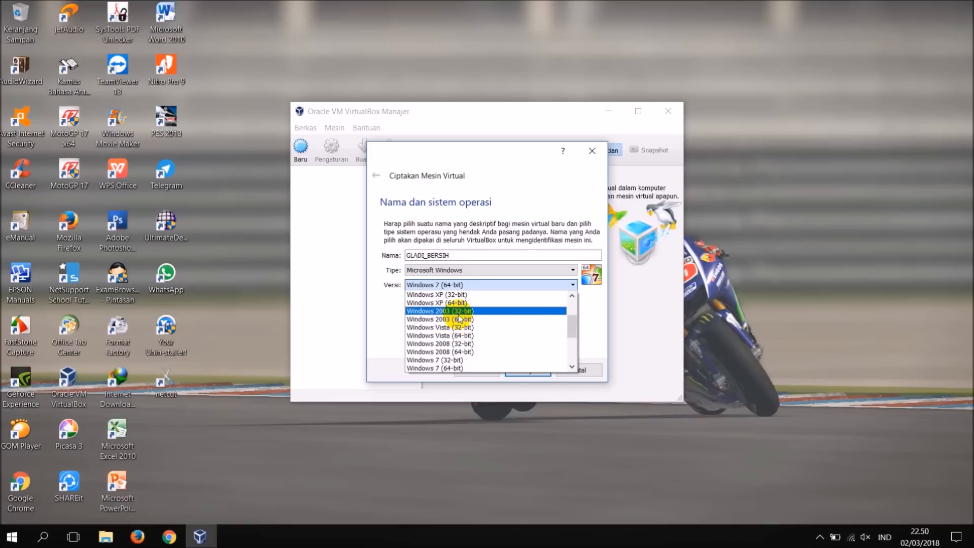
{"action": "scroll", "coordinate": [459, 319], "scroll_direction": "down", "scroll_amount": 6}
{"action": "scroll", "coordinate": [448, 309], "scroll_direction": "down", "scroll_amount": 1}
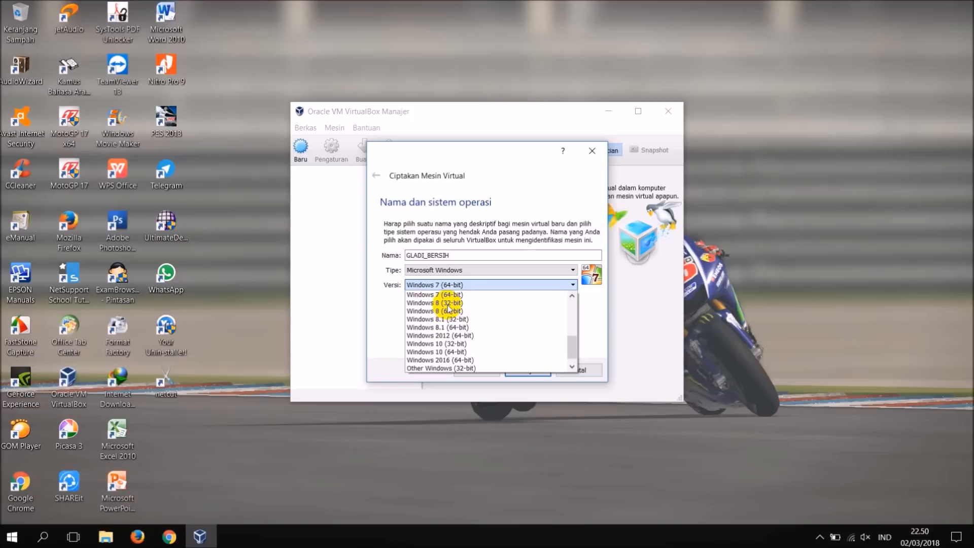
{"action": "left_click", "coordinate": [421, 335]}
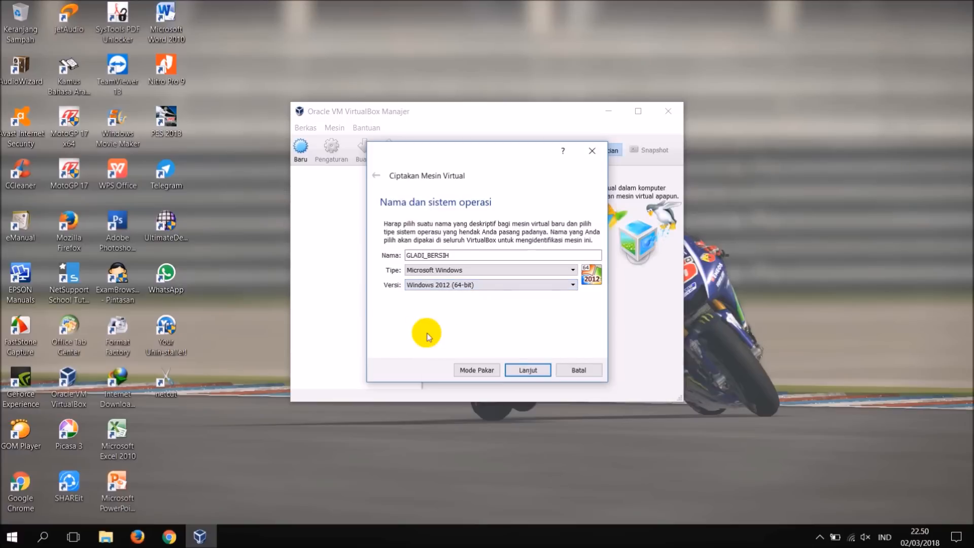
{"action": "left_click", "coordinate": [529, 371]}
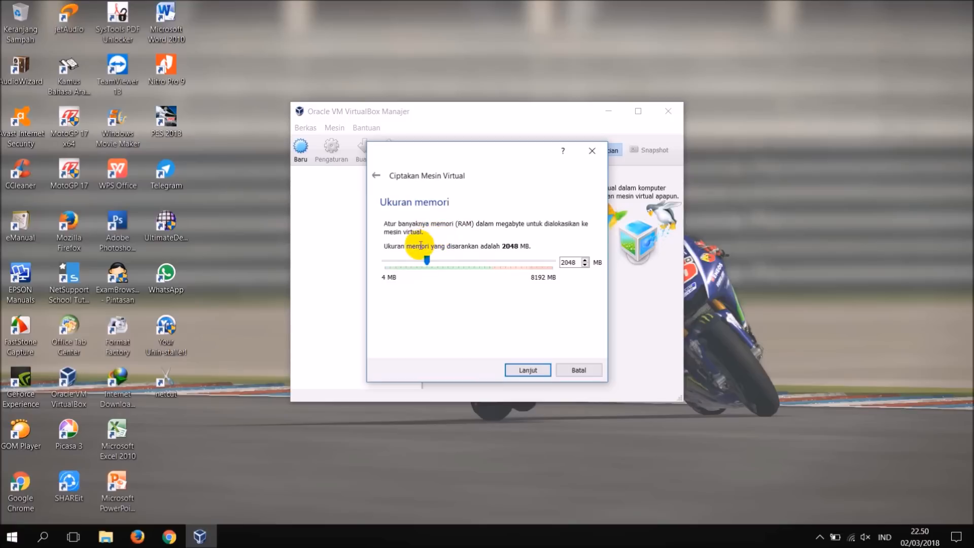
Set the virtual machine's memory to 4090 MB and continue to the hard disk options.
{"action": "double_click", "coordinate": [570, 263]}
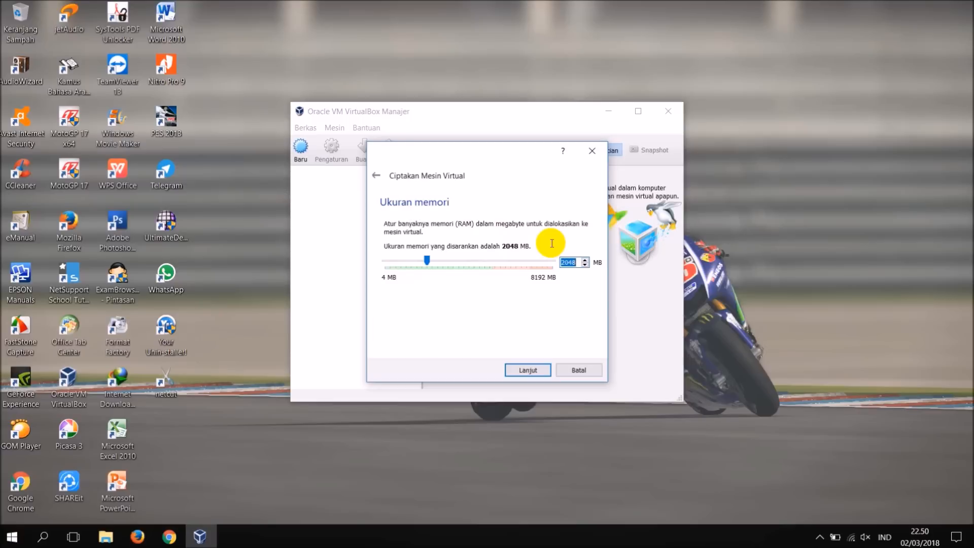
{"action": "type", "text": "4090"}
{"action": "left_click", "coordinate": [525, 371]}
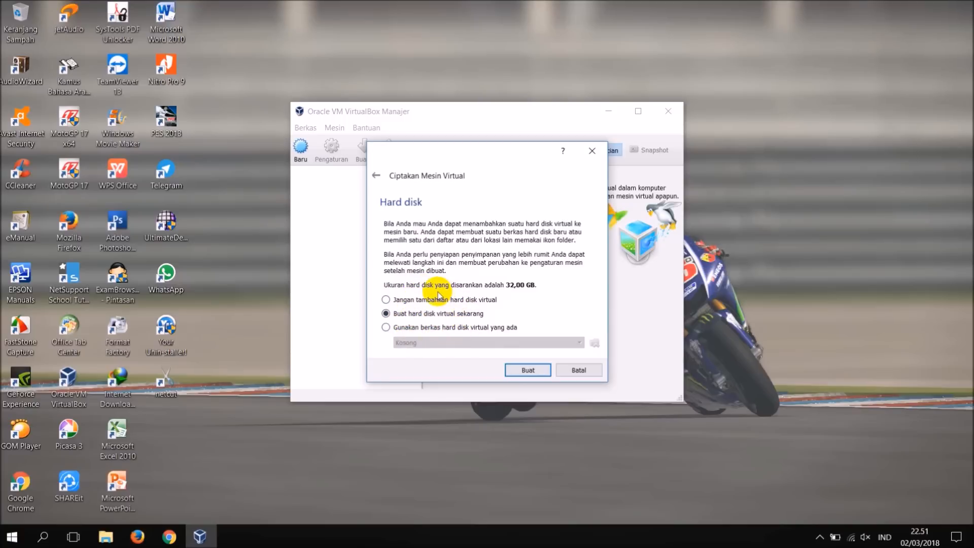
Attach the existing virtual hard disk UNBK 2018_new from Folder Baru on drive F and create the virtual machine.
{"action": "left_click", "coordinate": [414, 328]}
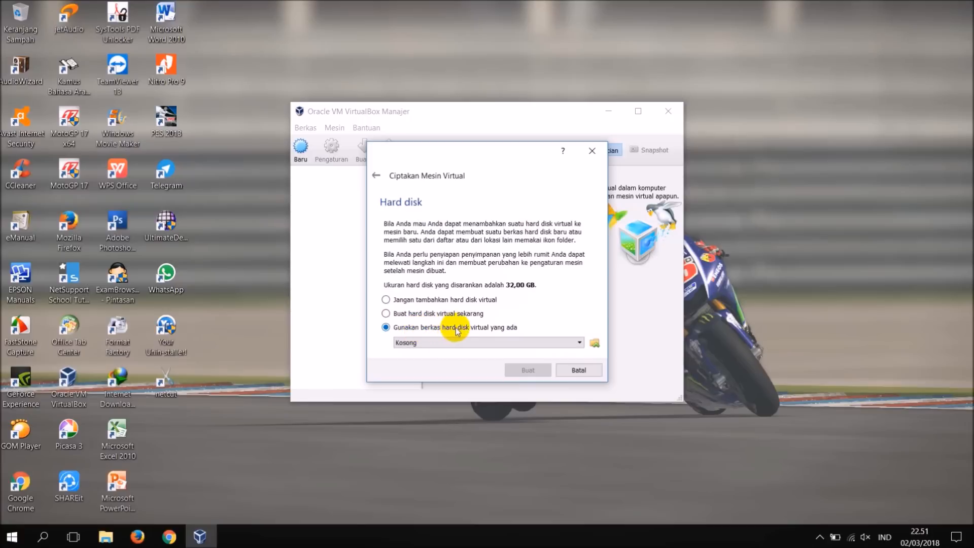
{"action": "left_click", "coordinate": [595, 343]}
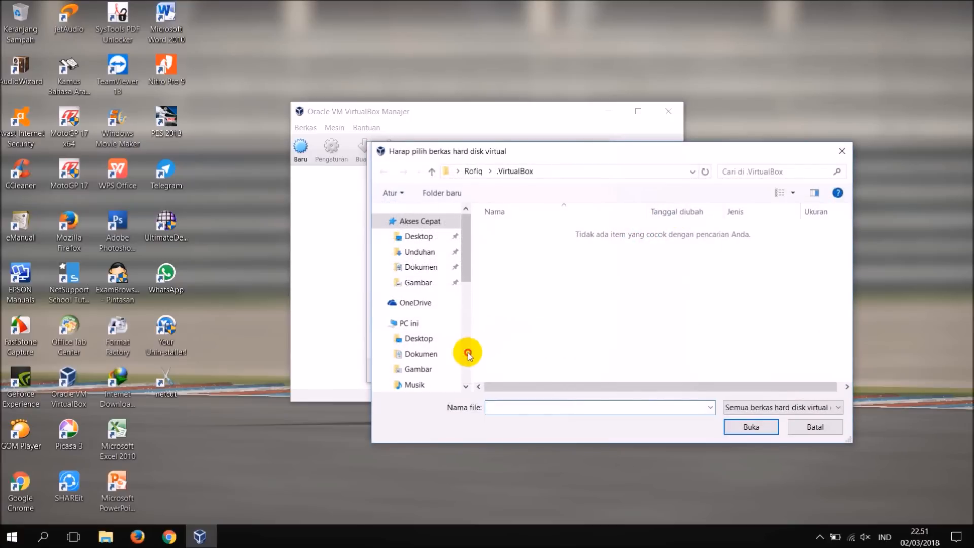
{"action": "scroll", "coordinate": [469, 350], "scroll_direction": "down", "scroll_amount": 4}
{"action": "left_click", "coordinate": [431, 287]}
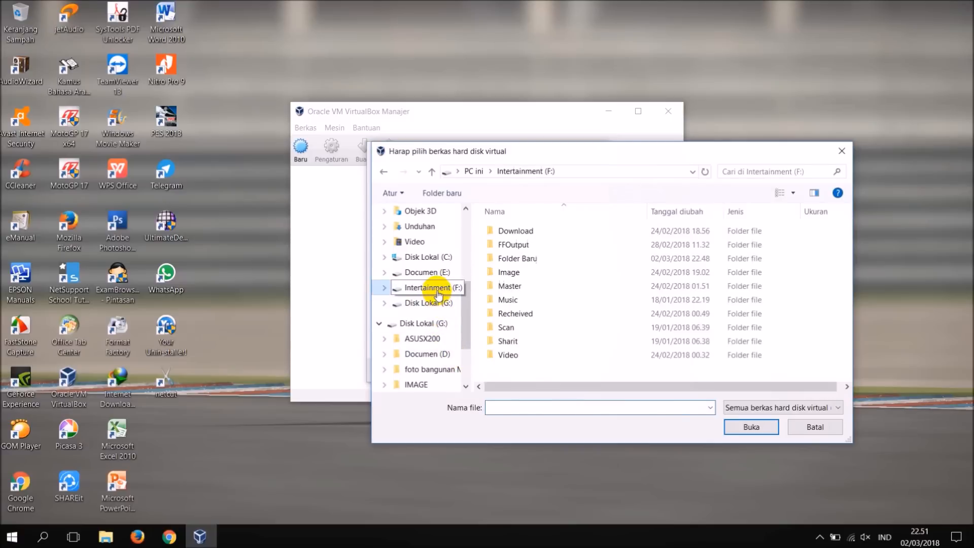
{"action": "double_click", "coordinate": [510, 260]}
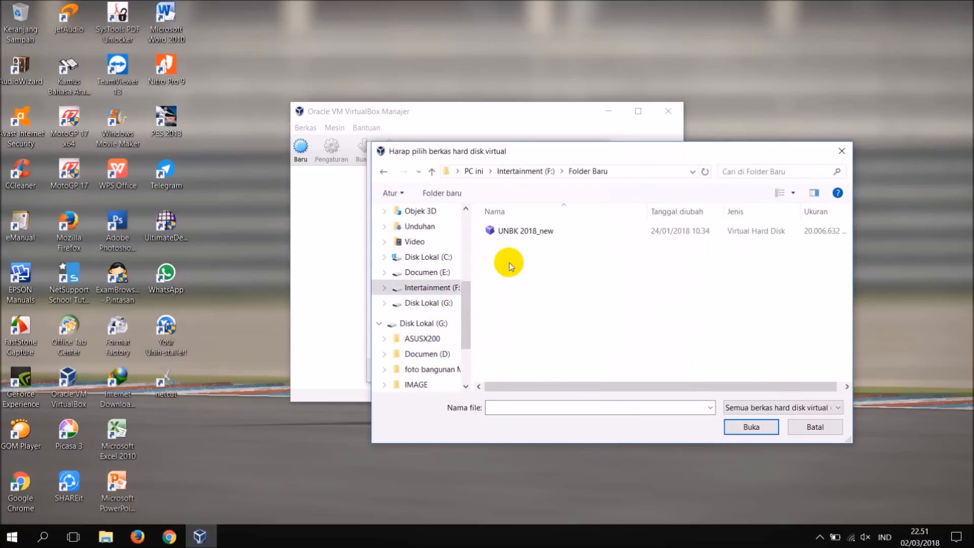
{"action": "left_click", "coordinate": [510, 234]}
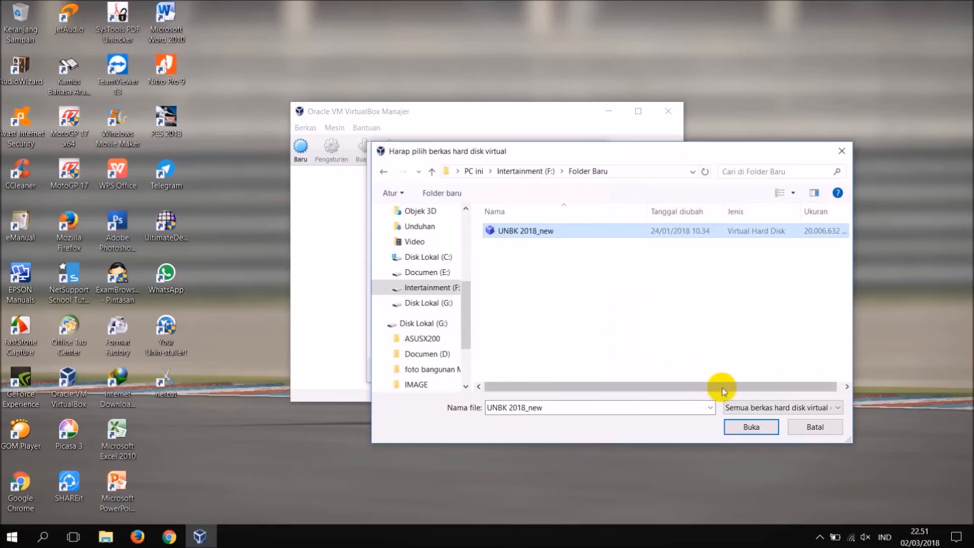
{"action": "left_click", "coordinate": [741, 428]}
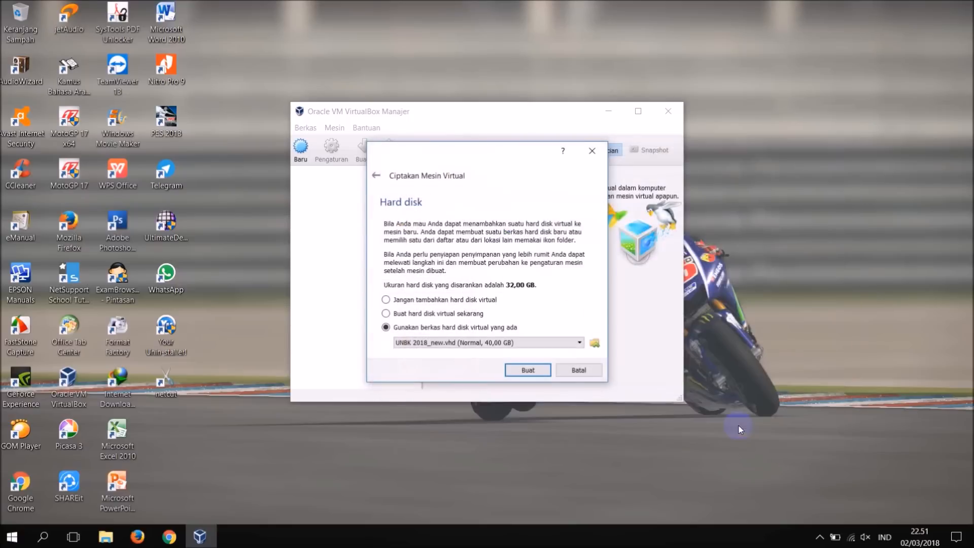
{"action": "left_click", "coordinate": [539, 373]}
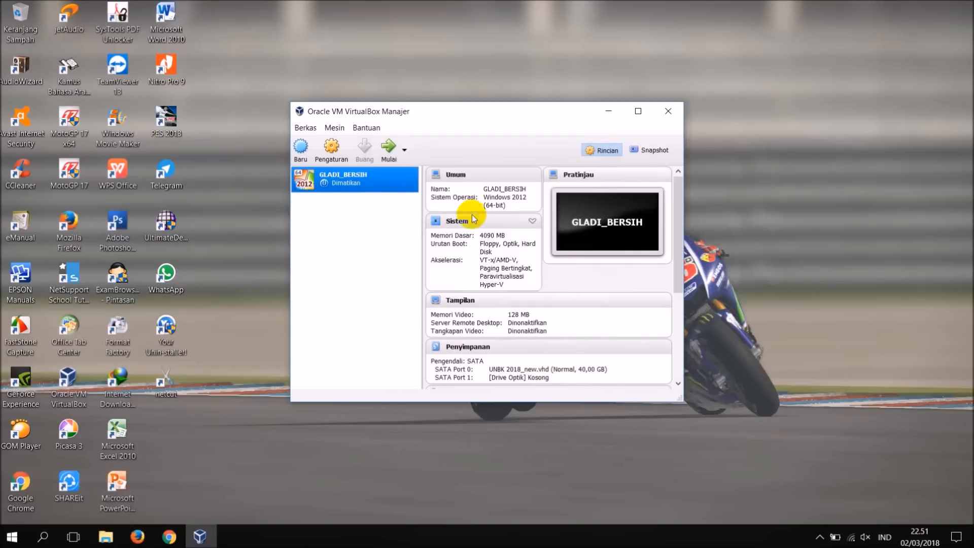
Open the GLADI_BERSIH virtual machine's settings and set its processor count to 2.
{"action": "left_click", "coordinate": [331, 148]}
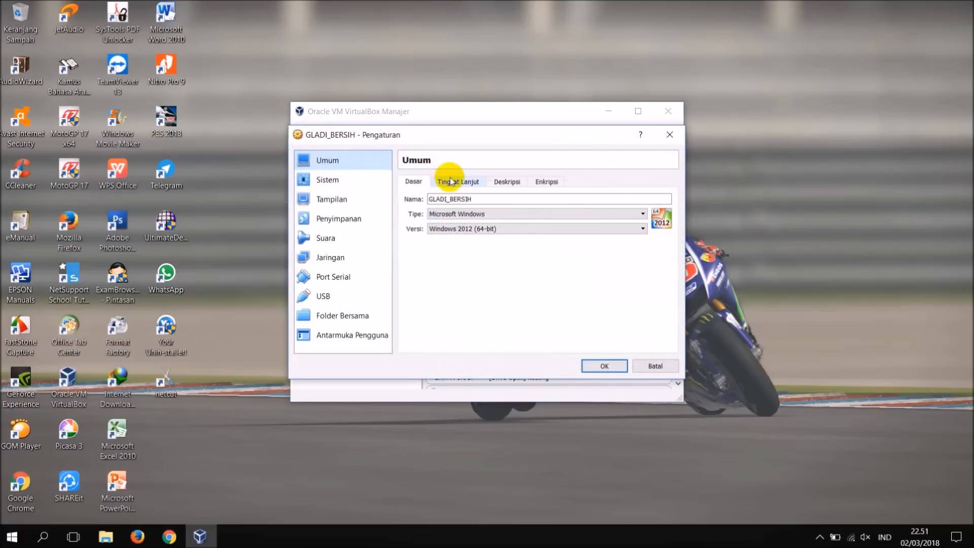
{"action": "left_click", "coordinate": [369, 187]}
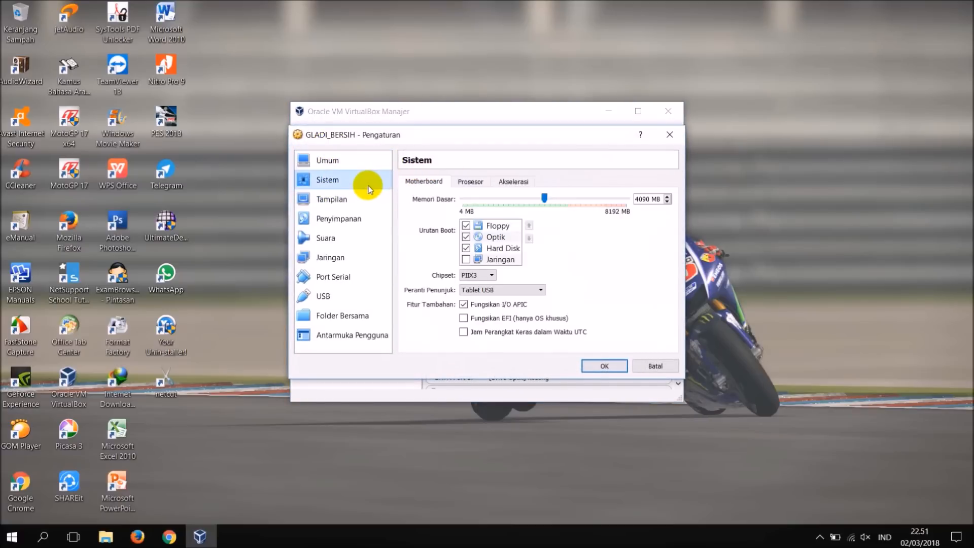
{"action": "left_click", "coordinate": [460, 186]}
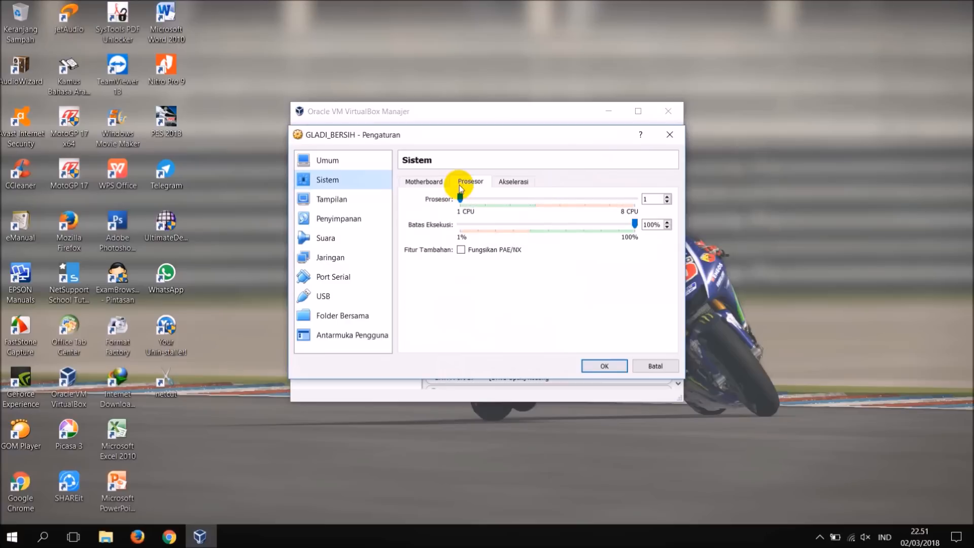
{"action": "left_click", "coordinate": [669, 197]}
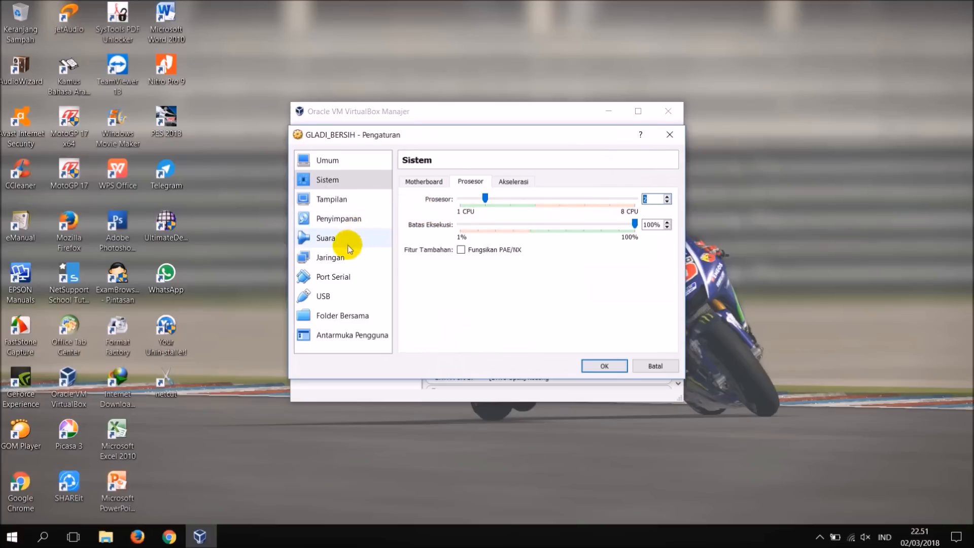
Attach the virtual machine's network Adapter 1 to a bridged adapter (Adaptor Ter-bridge).
{"action": "left_click", "coordinate": [332, 259]}
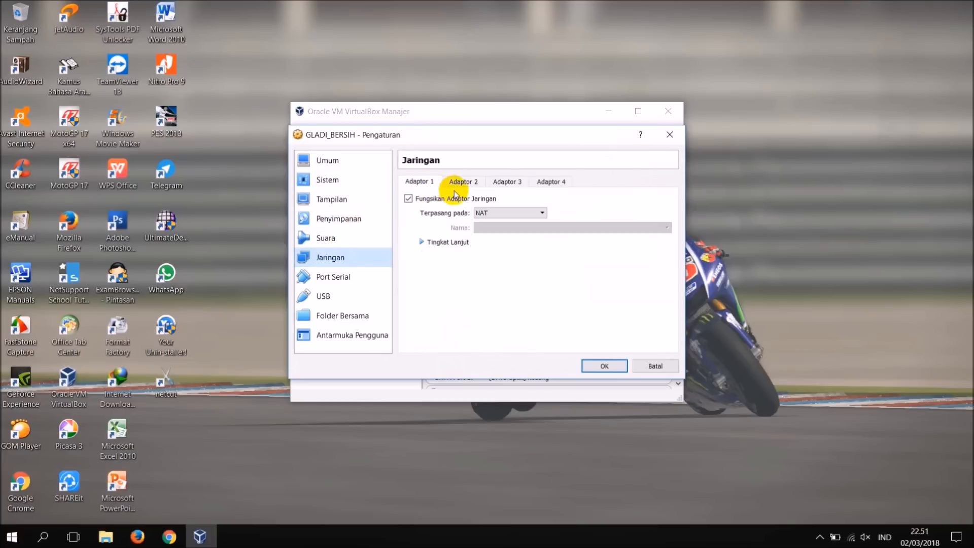
{"action": "left_click", "coordinate": [488, 213]}
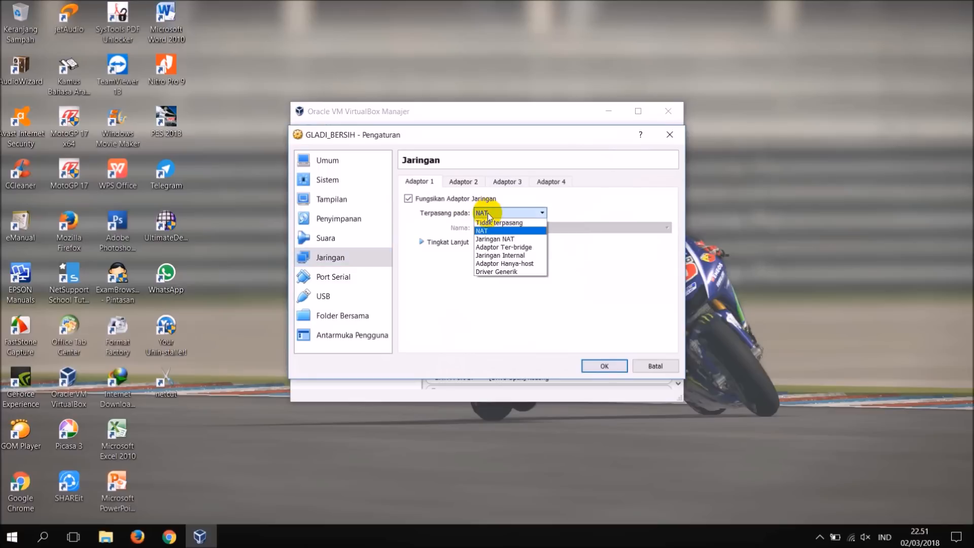
{"action": "left_click", "coordinate": [486, 248]}
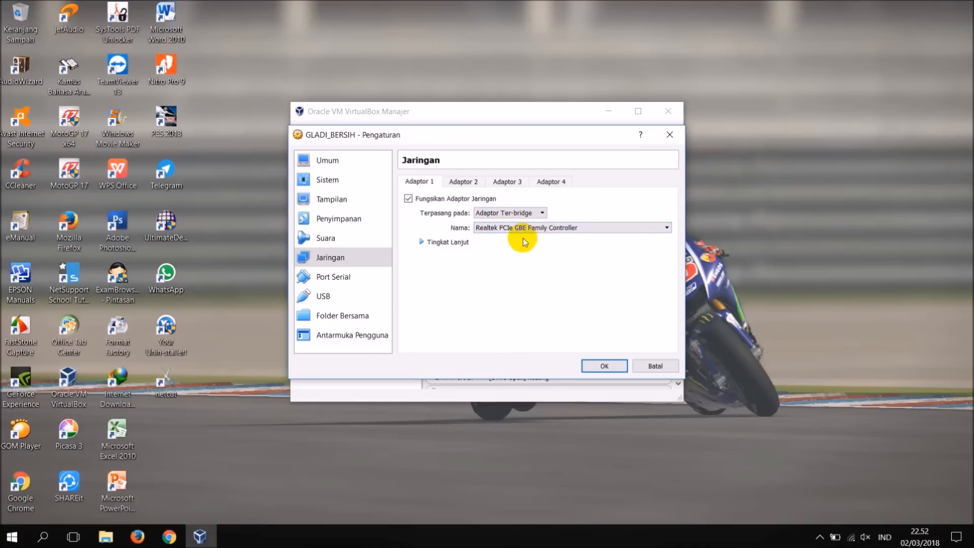
Check the Ethernet hardware name in Windows Network Connections, and select Realtek PCIe GBE Family Controller for the virtual machine's bridged Adapter 1.
{"action": "right_click", "coordinate": [853, 535]}
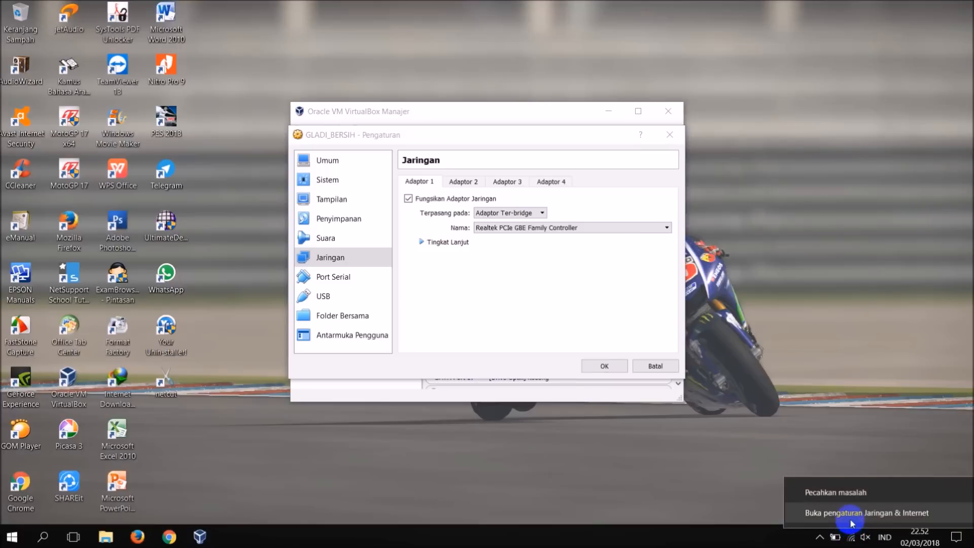
{"action": "left_click", "coordinate": [853, 512]}
{"action": "left_click", "coordinate": [319, 343]}
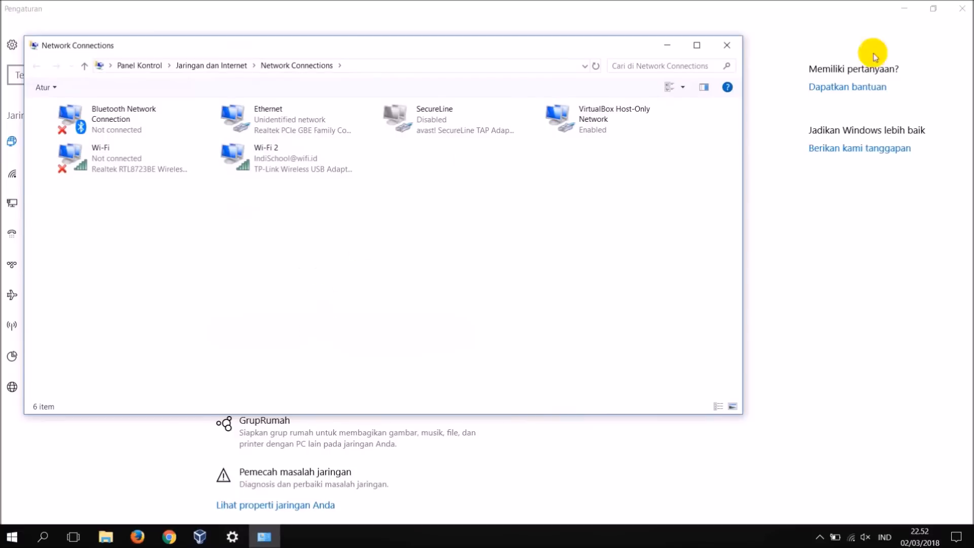
{"action": "left_click", "coordinate": [963, 8]}
{"action": "left_click_drag", "start_coordinate": [378, 44], "coordinate": [536, 85]}
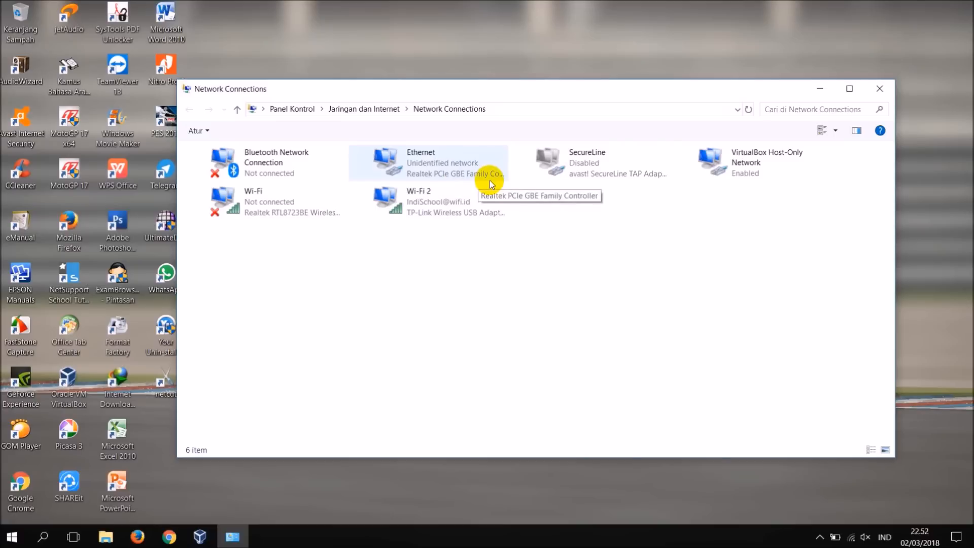
{"action": "left_click", "coordinate": [201, 535]}
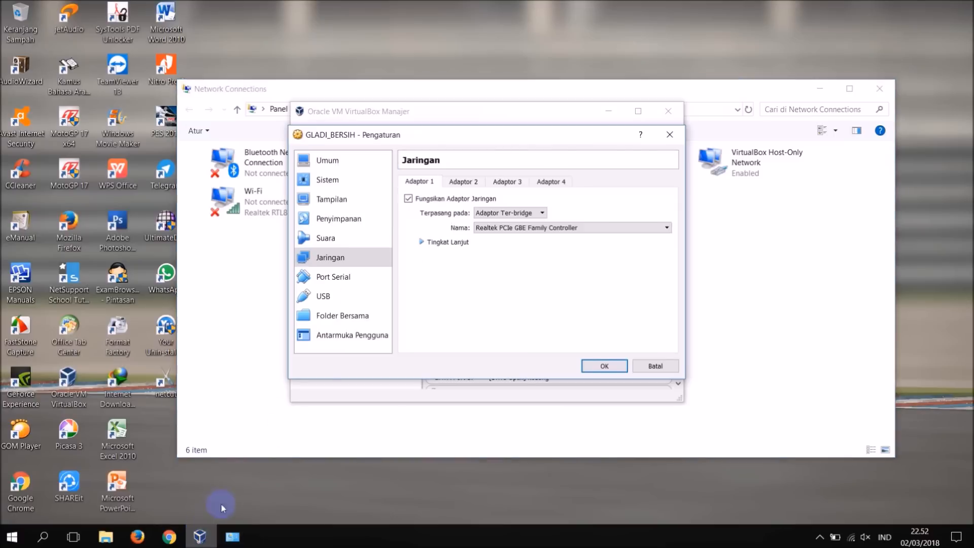
{"action": "left_click", "coordinate": [490, 228]}
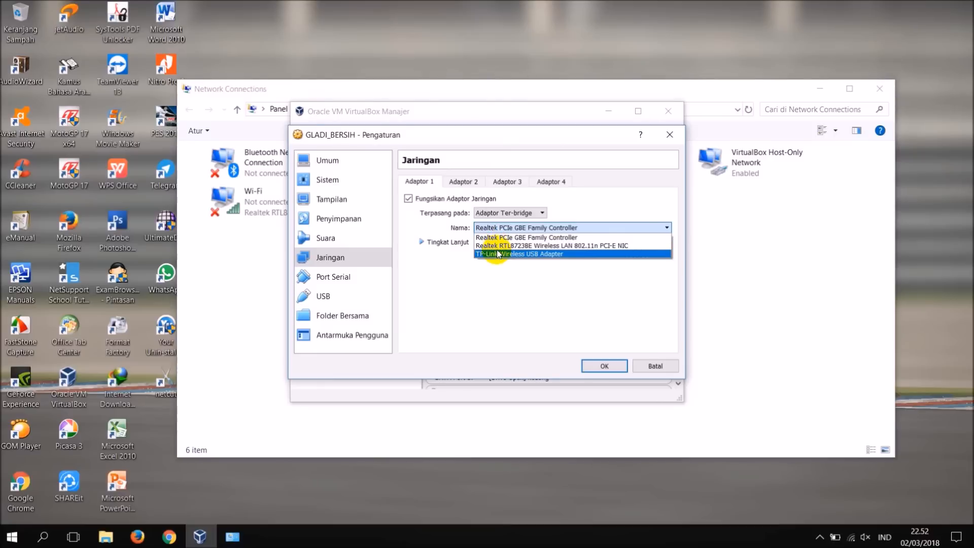
{"action": "left_click", "coordinate": [498, 238]}
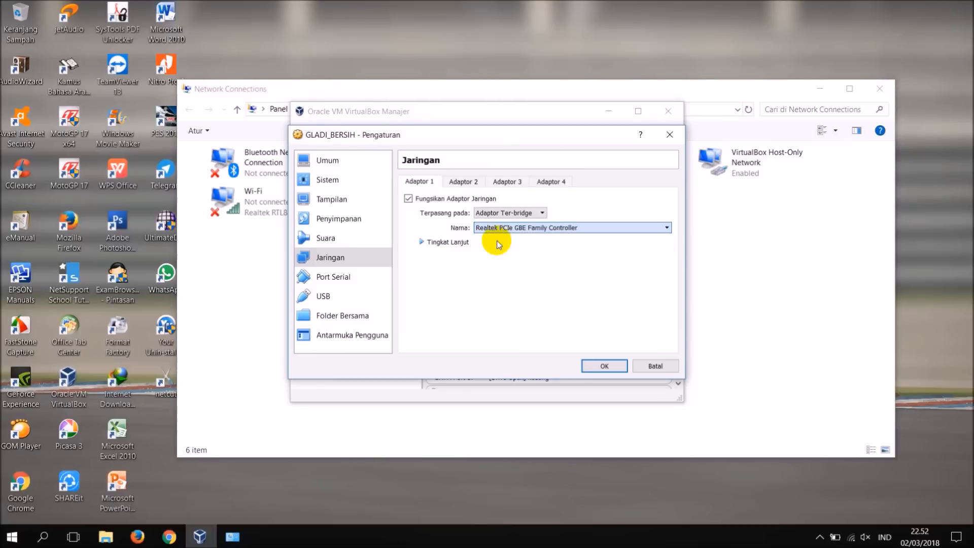
Enable the virtual machine's network Adapter 2 attached to NAT and save the settings.
{"action": "left_click", "coordinate": [470, 185]}
{"action": "left_click", "coordinate": [429, 199]}
{"action": "left_click", "coordinate": [488, 215]}
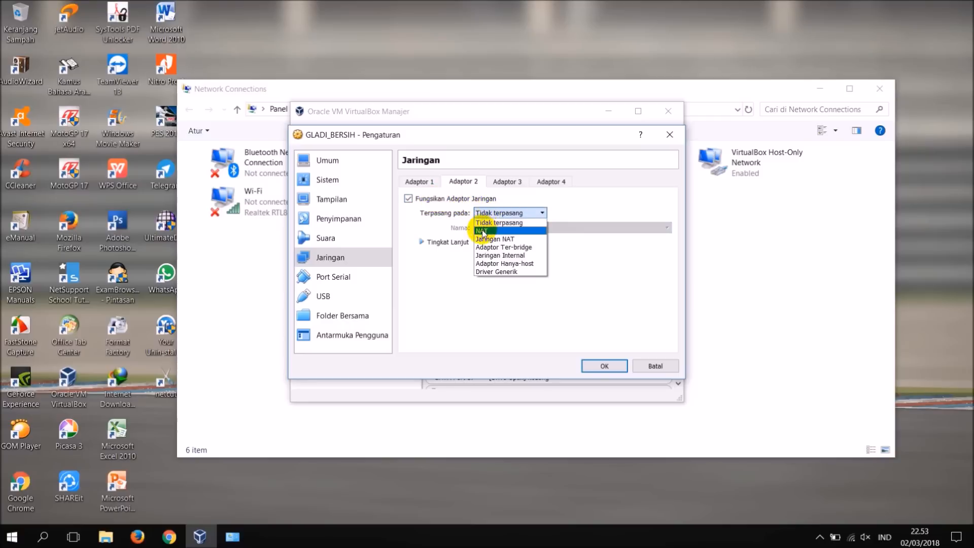
{"action": "left_click", "coordinate": [482, 230]}
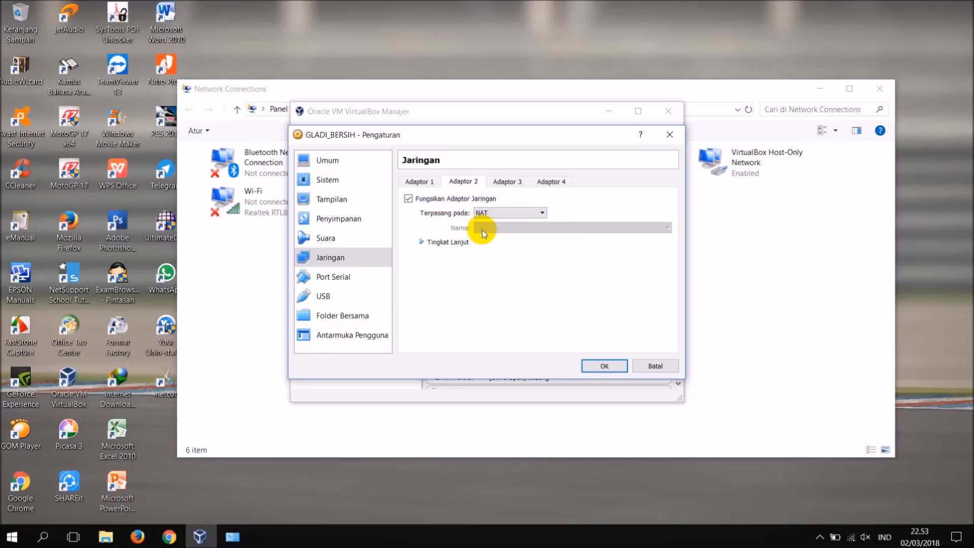
{"action": "left_click", "coordinate": [595, 366]}
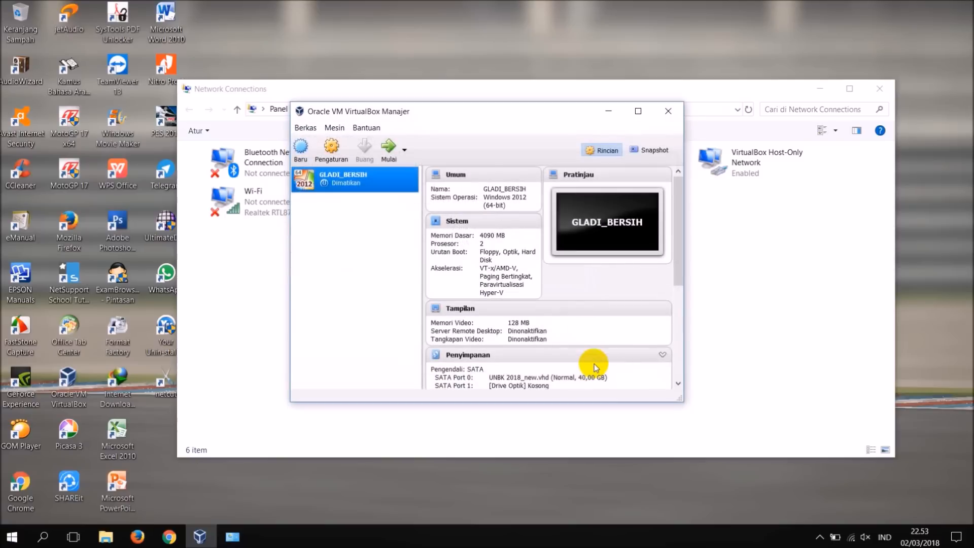
Close VirtualBox and the Network Connections window to return to the desktop.
{"action": "left_click", "coordinate": [668, 111]}
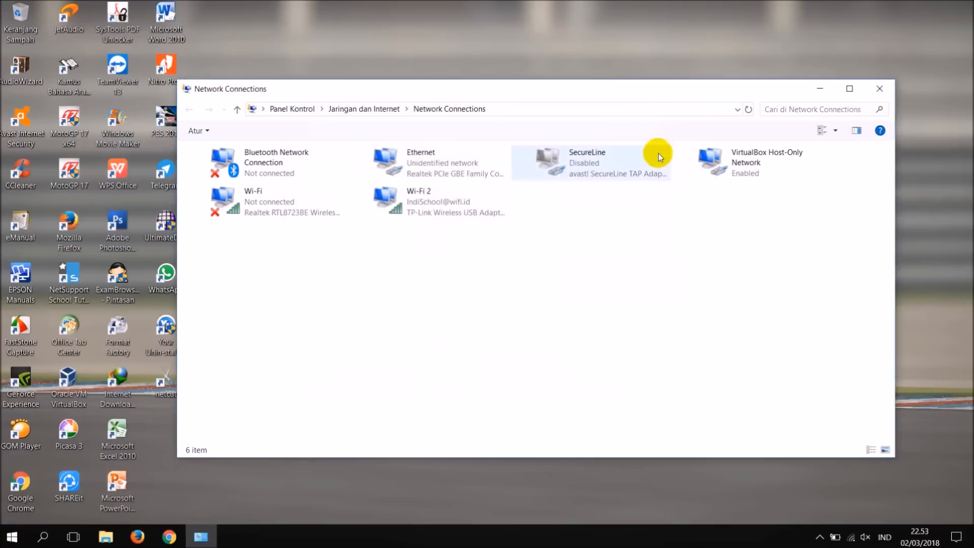
{"action": "left_click", "coordinate": [878, 90]}
{"action": "right_click", "coordinate": [548, 78]}
{"action": "left_click", "coordinate": [579, 117]}
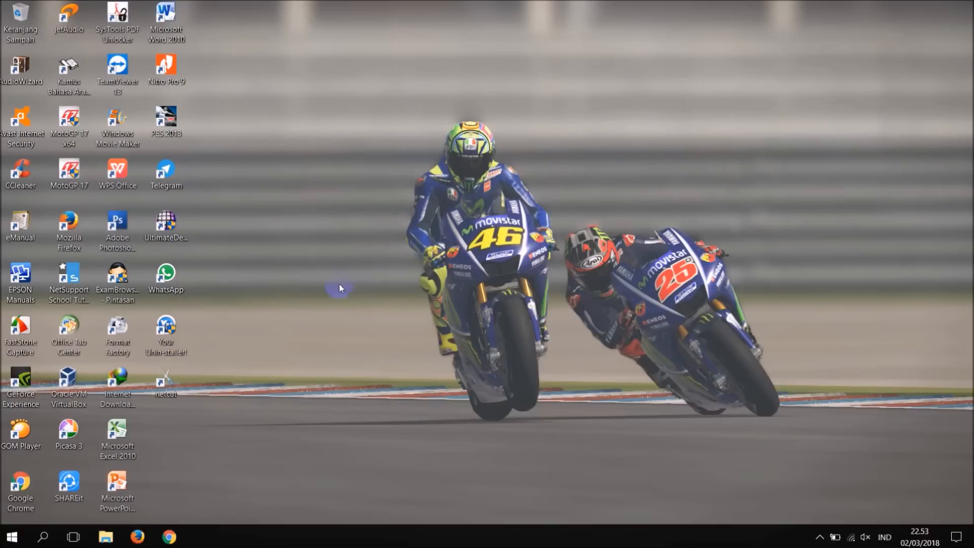
Launch ExamBrowser Admin from its desktop shortcut as administrator and set its VM name to GLADI_BERSIH.
{"action": "double_click", "coordinate": [116, 290]}
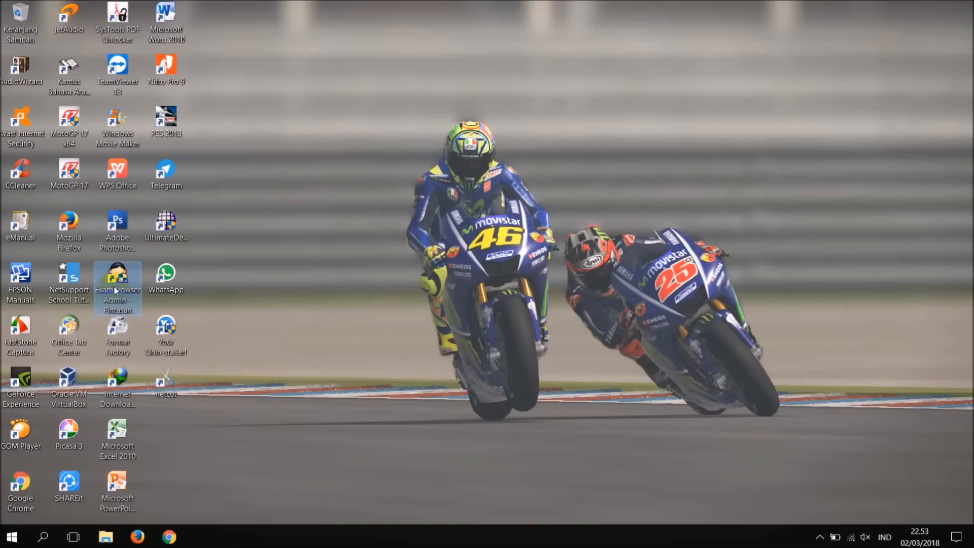
{"action": "right_click", "coordinate": [116, 290]}
{"action": "left_click", "coordinate": [138, 150]}
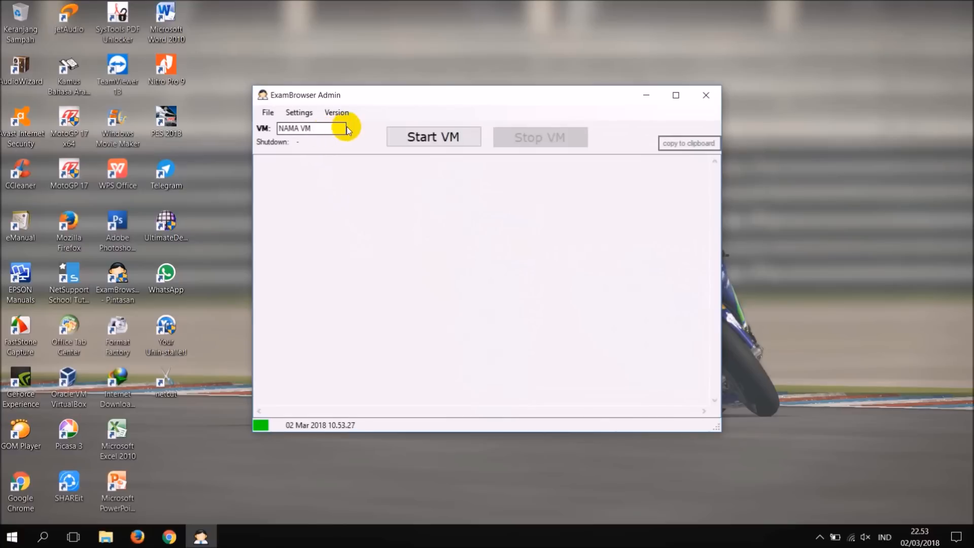
{"action": "left_click_drag", "start_coordinate": [346, 126], "coordinate": [277, 128]}
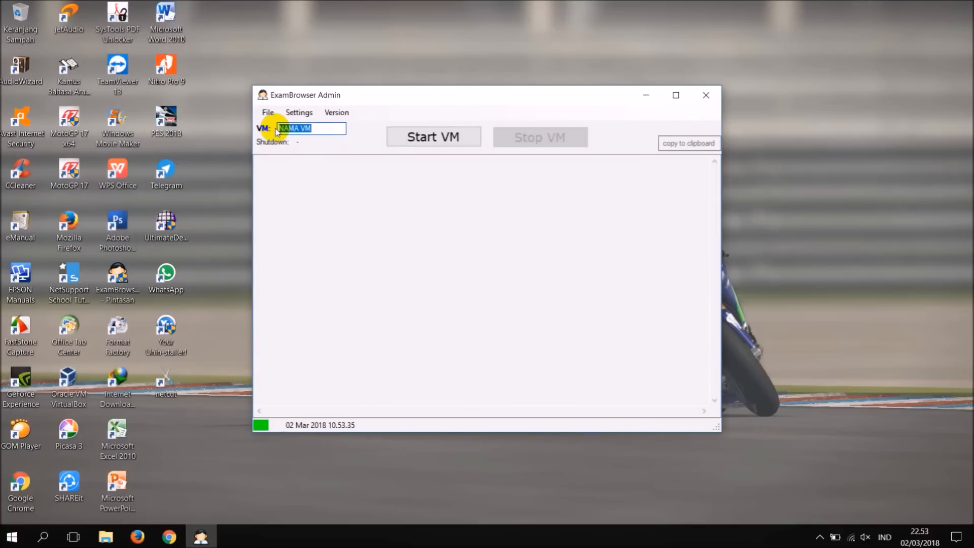
{"action": "type", "text": "g"}
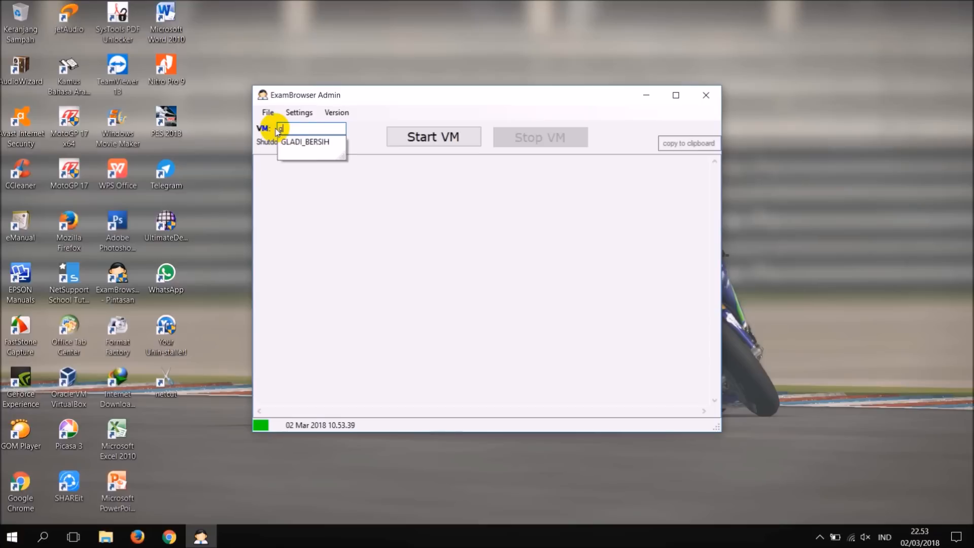
{"action": "left_click", "coordinate": [290, 142]}
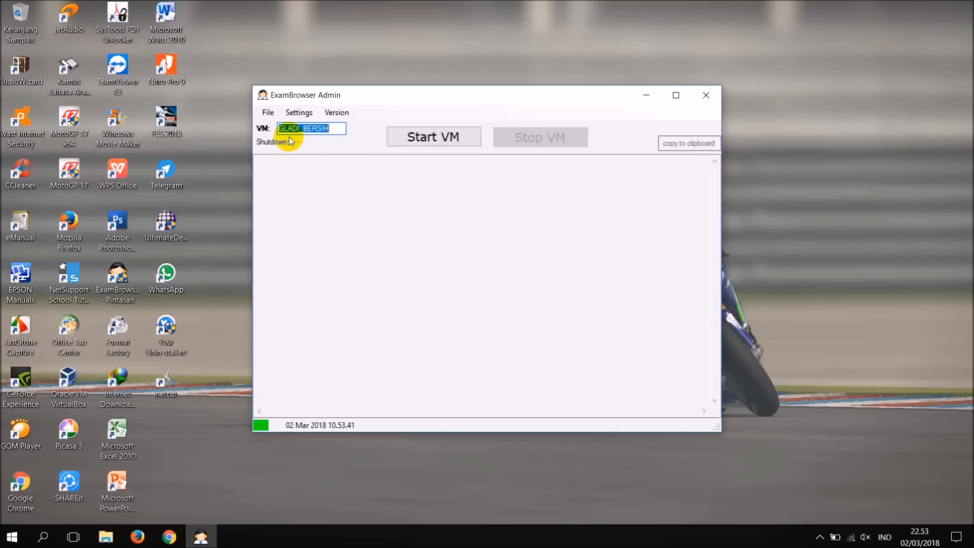
Open the ExamBrowser Admin path settings and copy the full target path from the Google Chrome desktop shortcut's properties.
{"action": "left_click", "coordinate": [299, 112]}
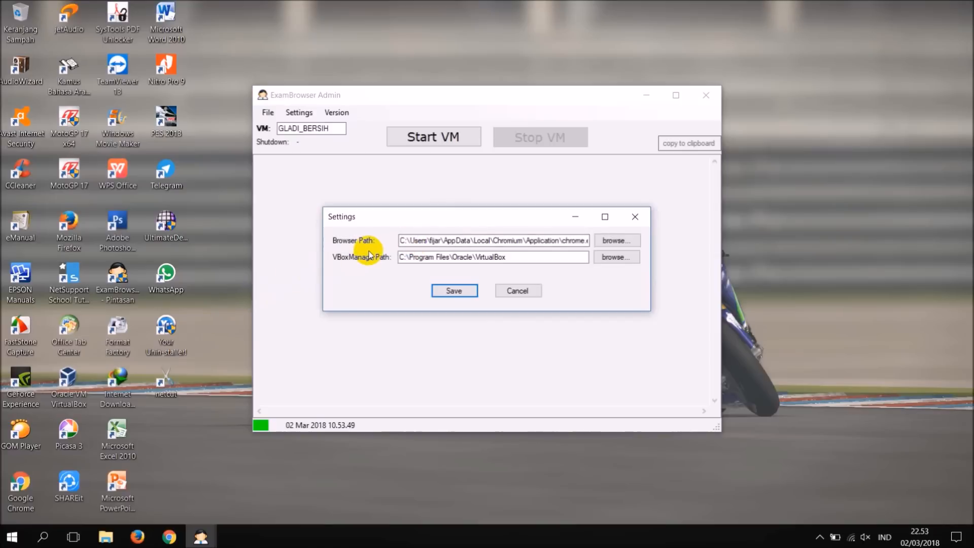
{"action": "left_click", "coordinate": [402, 240]}
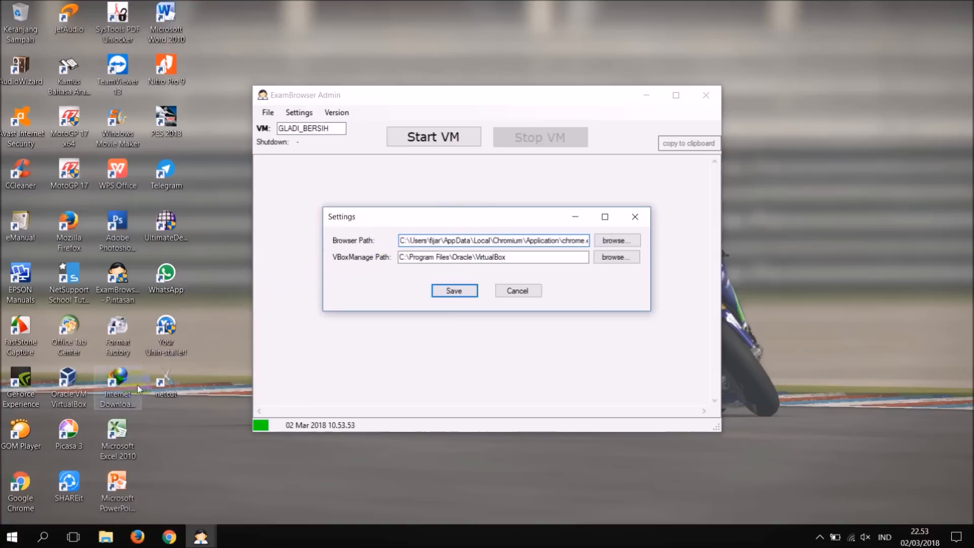
{"action": "right_click", "coordinate": [24, 487]}
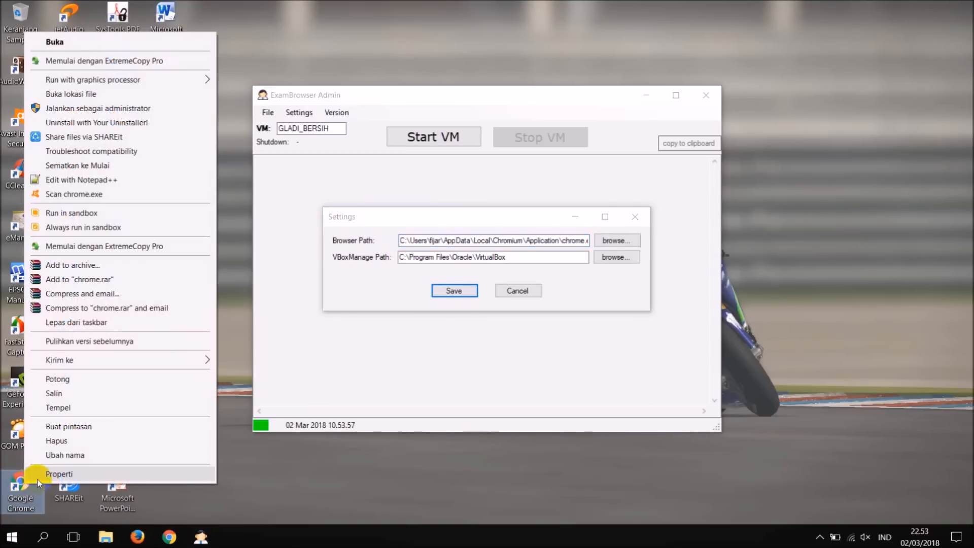
{"action": "left_click", "coordinate": [37, 477]}
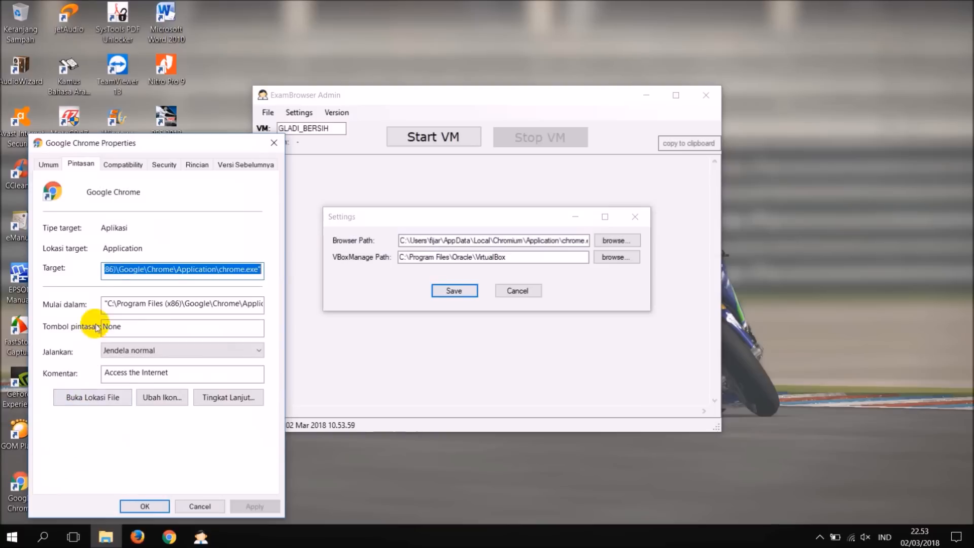
{"action": "left_click_drag", "start_coordinate": [124, 271], "coordinate": [163, 271]}
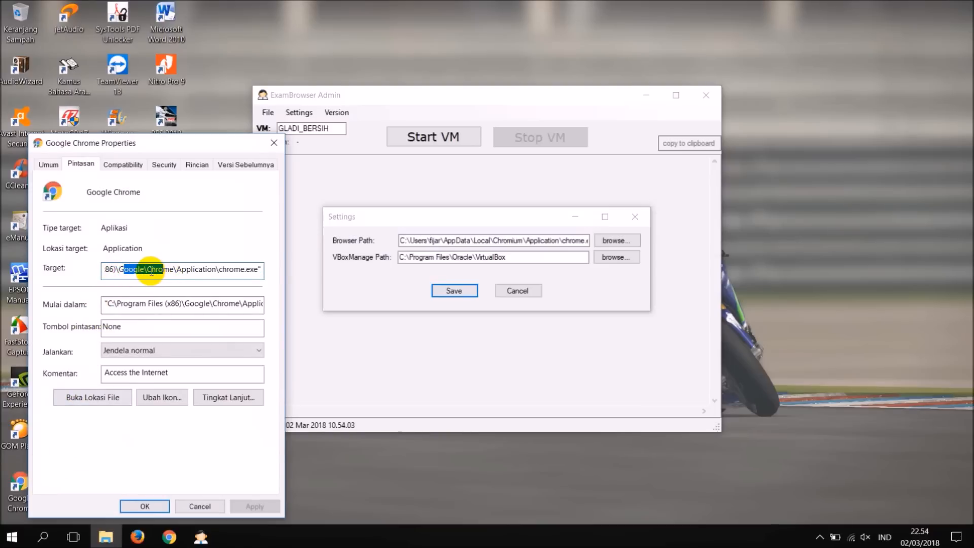
{"action": "key", "text": "End"}
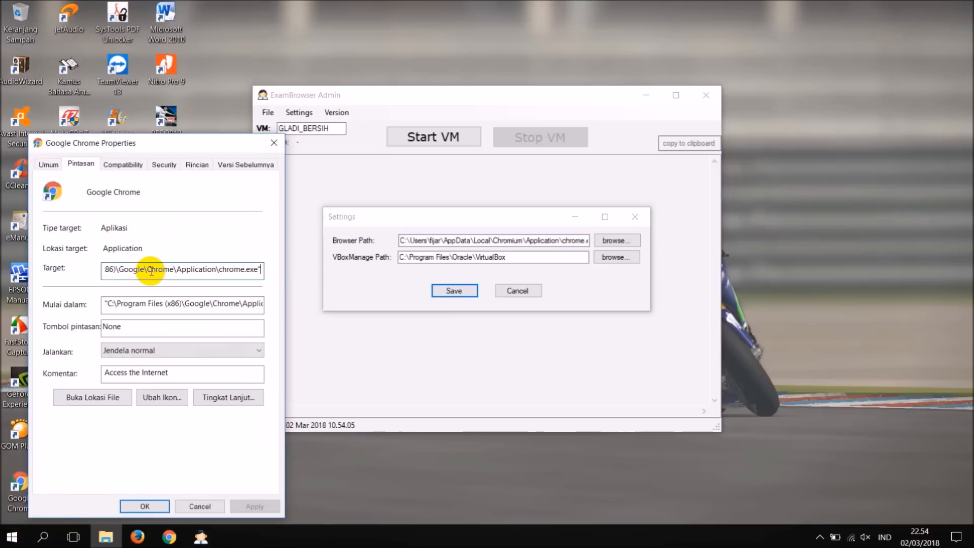
{"action": "key", "text": "shift+Home"}
{"action": "key", "text": "ctrl+c"}
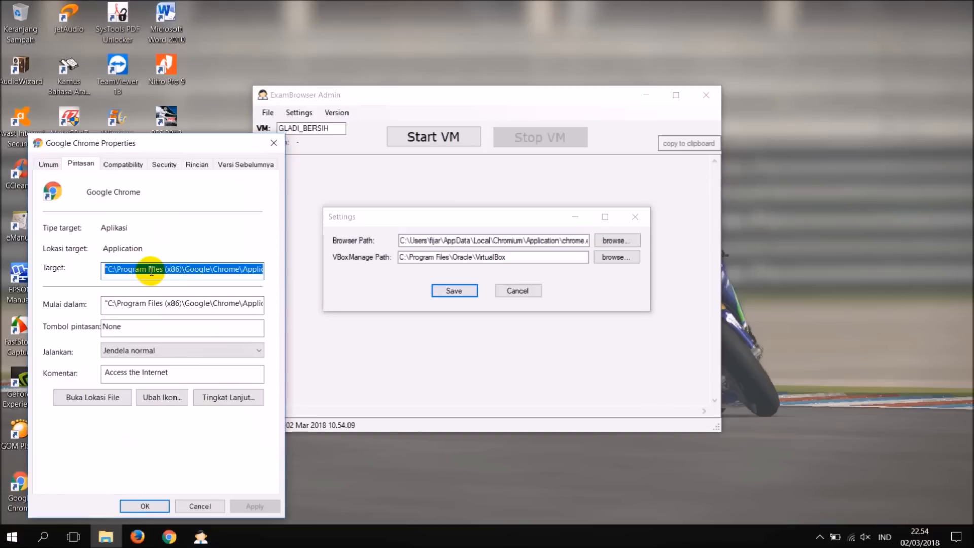
Replace the Browser Path with the copied Google Chrome target path and close the Chrome shortcut's properties.
{"action": "left_click", "coordinate": [415, 241]}
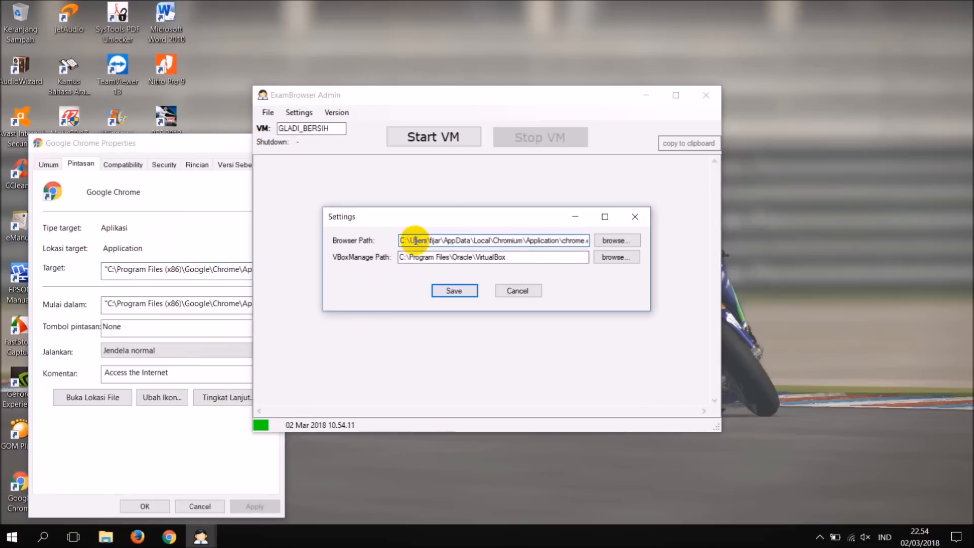
{"action": "key", "text": "ctrl+a"}
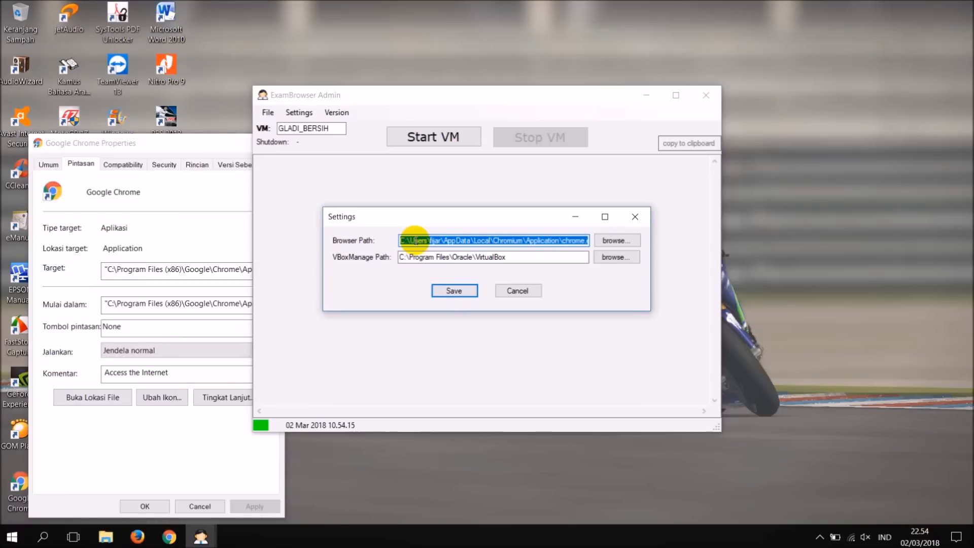
{"action": "key", "text": "ctrl+v"}
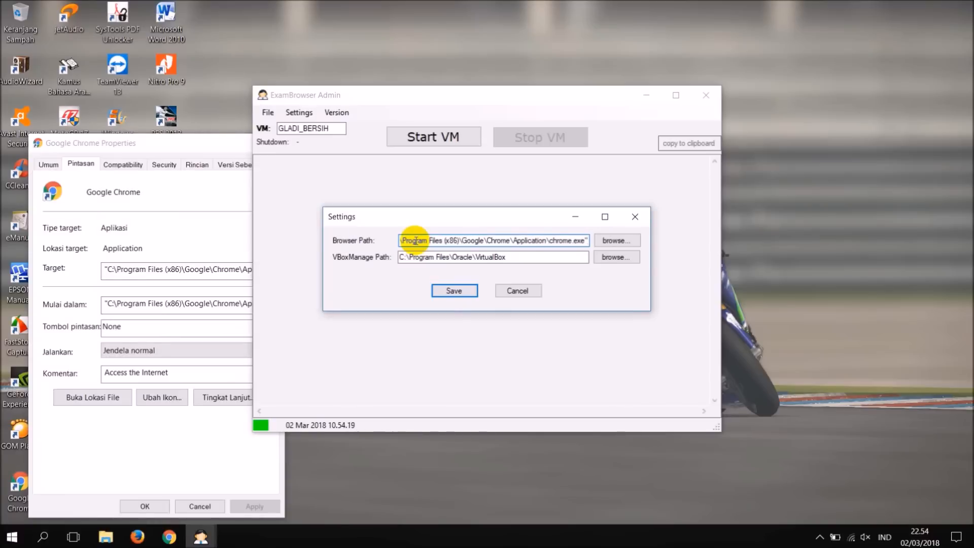
{"action": "left_click", "coordinate": [182, 147]}
{"action": "left_click", "coordinate": [269, 144]}
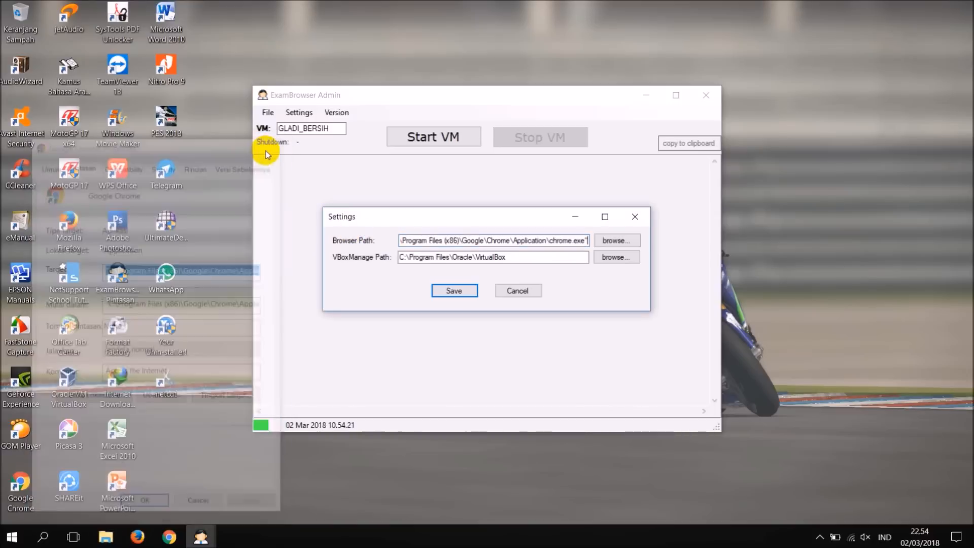
Remove the quotation marks from both ends of the Browser Path and save the ExamBrowser Admin settings.
{"action": "left_click", "coordinate": [584, 240]}
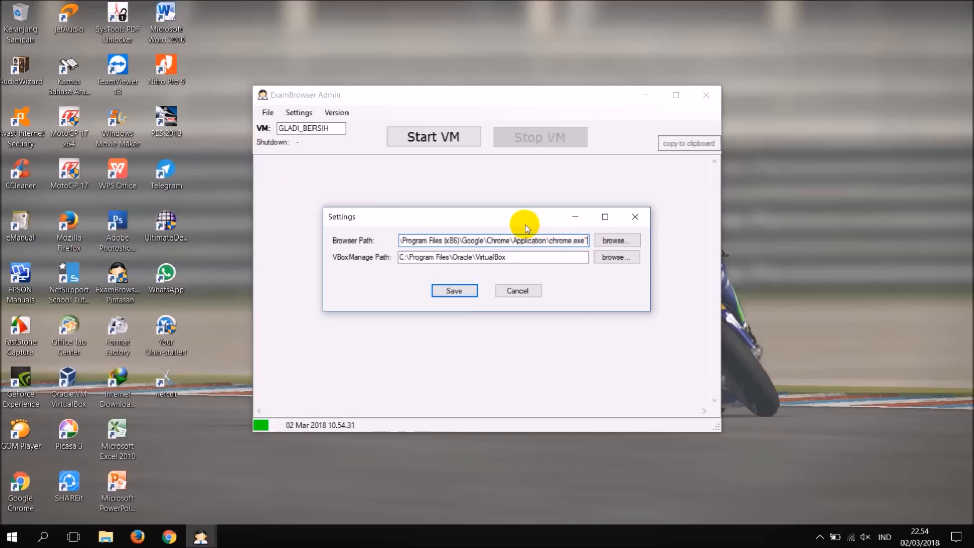
{"action": "key", "text": "BackSpace"}
{"action": "key", "text": "Left"}
{"action": "key", "text": "Left"}
{"action": "key", "text": "Left"}
{"action": "key", "text": "Left"}
{"action": "key", "text": "Left"}
{"action": "key", "text": "Left"}
{"action": "key", "text": "Left"}
{"action": "key", "text": "Left"}
{"action": "key", "text": "Left"}
{"action": "key", "text": "Left"}
{"action": "key", "text": "Left"}
{"action": "key", "text": "Left"}
{"action": "key", "text": "Left"}
{"action": "key", "text": "Left"}
{"action": "key", "text": "Left"}
{"action": "key", "text": "Left"}
{"action": "key", "text": "Home"}
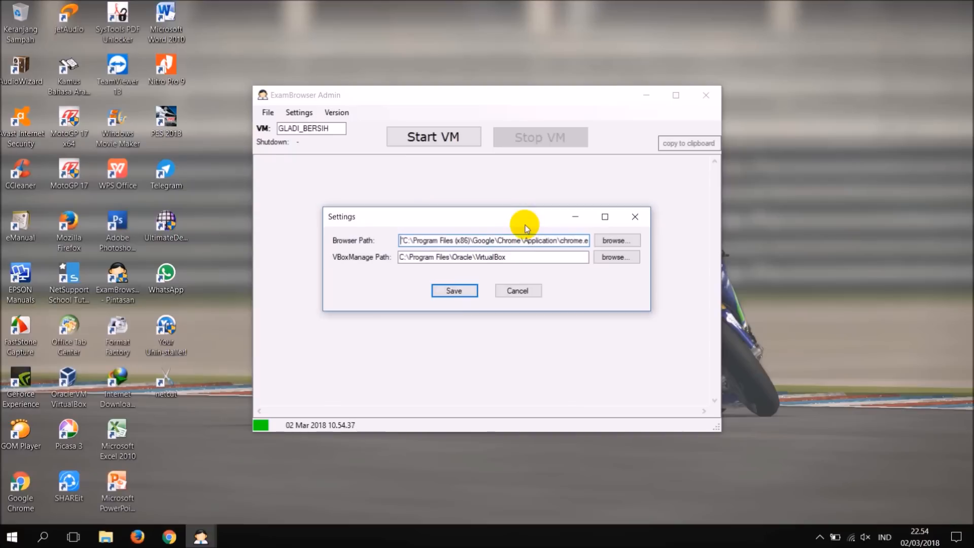
{"action": "key", "text": "Delete"}
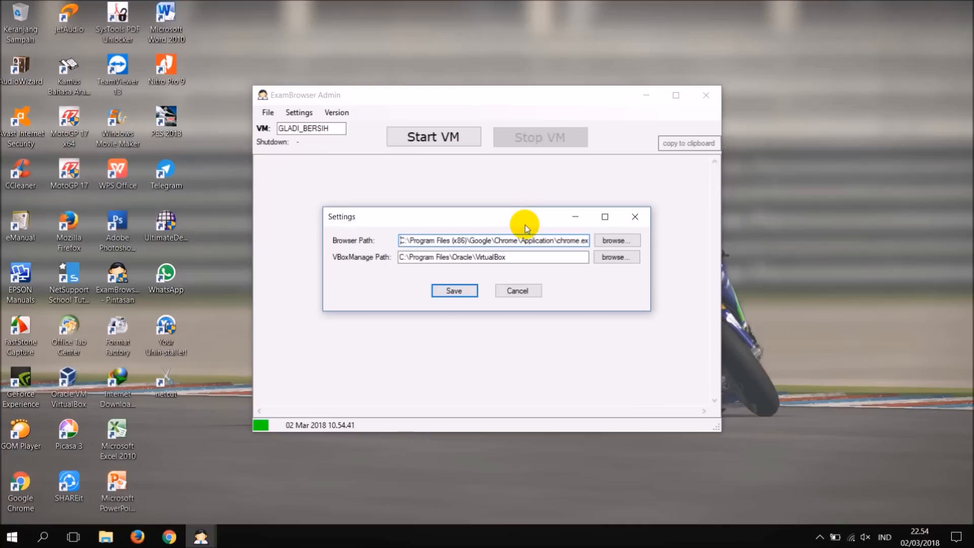
{"action": "left_click", "coordinate": [472, 289]}
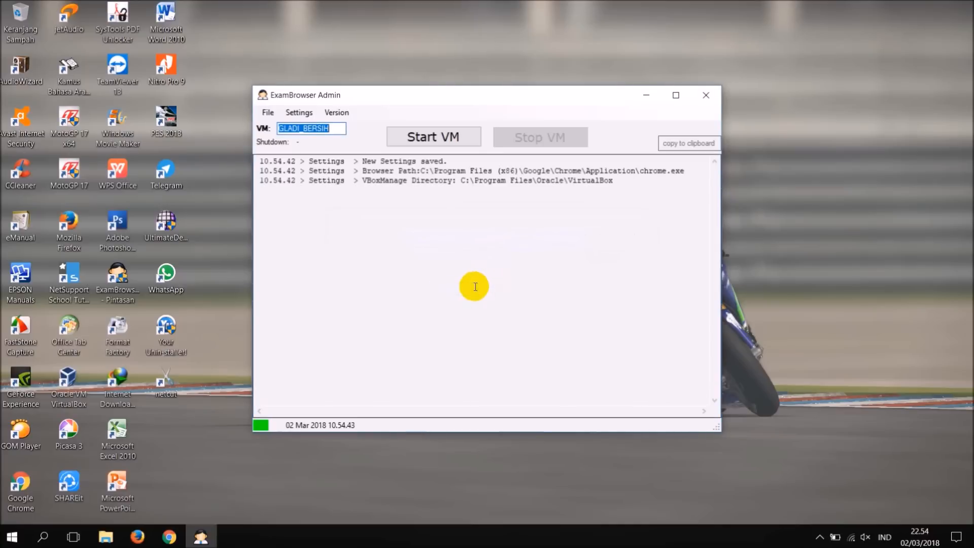
Start the GLADI_BERSIH VM and enter the BitLocker password in its window to unlock the drive.
{"action": "left_click", "coordinate": [429, 232]}
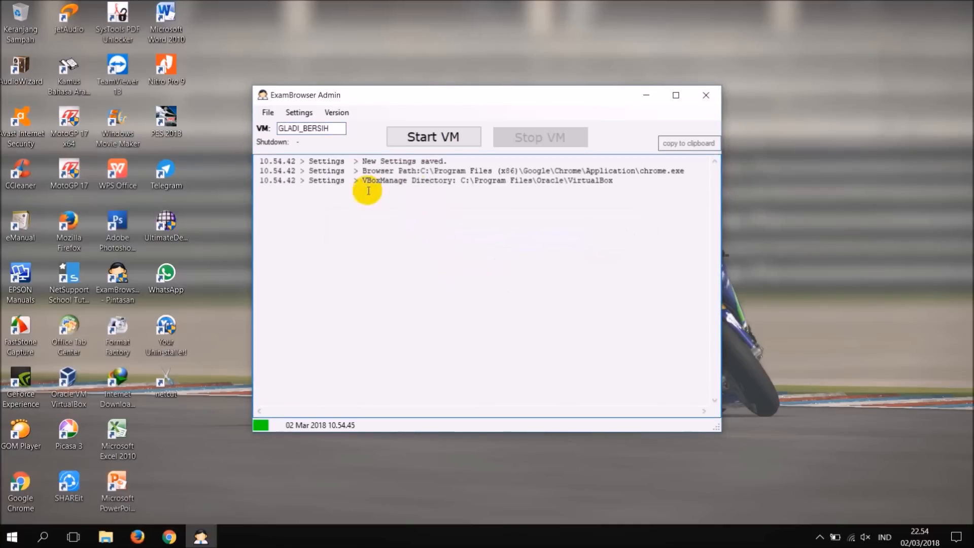
{"action": "left_click", "coordinate": [432, 142]}
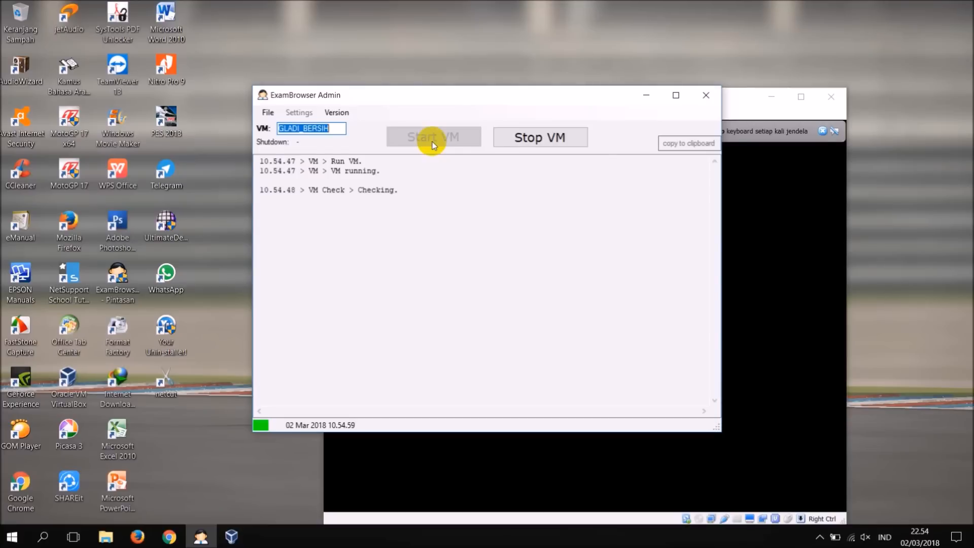
{"action": "left_click", "coordinate": [739, 99]}
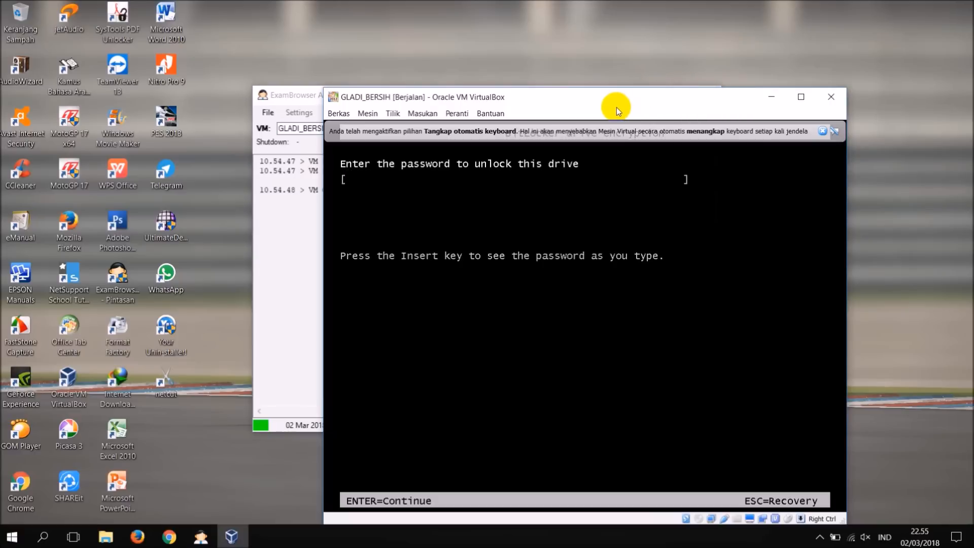
{"action": "type", "text": "*****"}
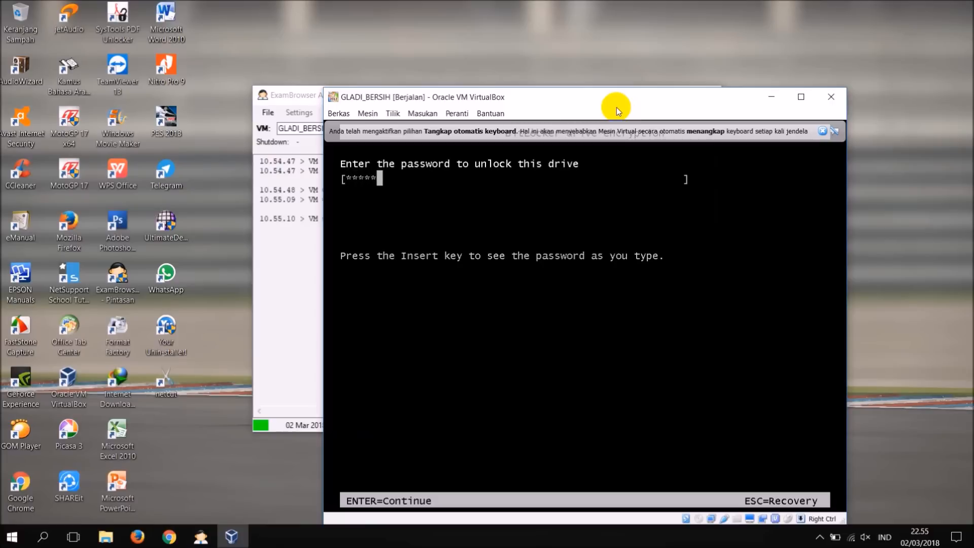
{"action": "type", "text": "***"}
{"action": "key", "text": "Return"}
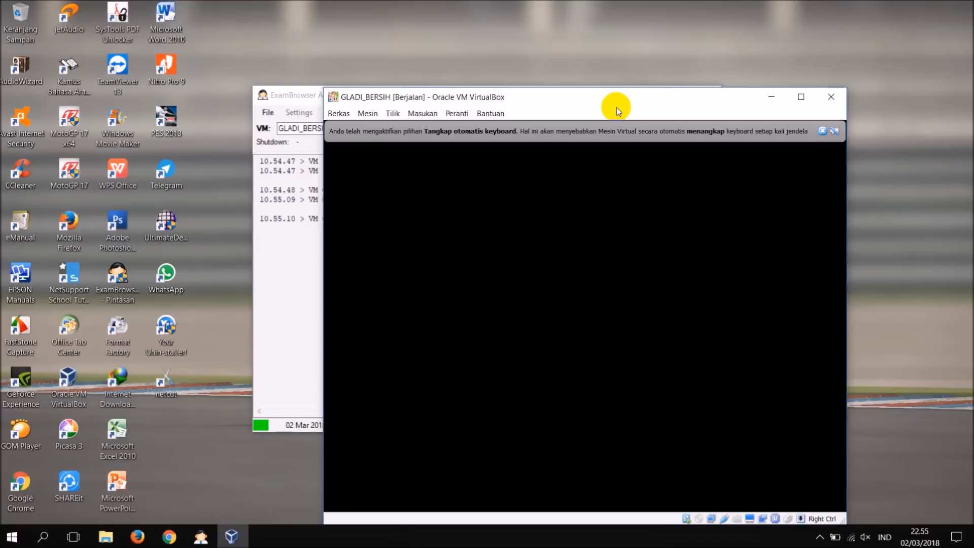
Move the ExamBrowser Admin and virtual machine windows apart so both can be seen, and refresh the desktop.
{"action": "left_click", "coordinate": [306, 97]}
{"action": "left_click_drag", "start_coordinate": [420, 96], "coordinate": [221, 78]}
{"action": "left_click_drag", "start_coordinate": [556, 98], "coordinate": [622, 82]}
{"action": "right_click", "coordinate": [518, 2]}
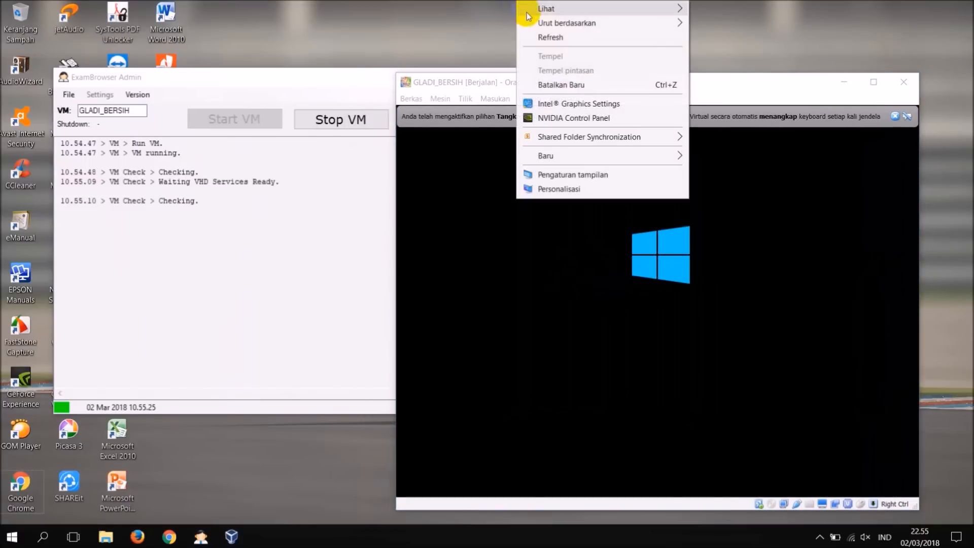
{"action": "left_click", "coordinate": [533, 33]}
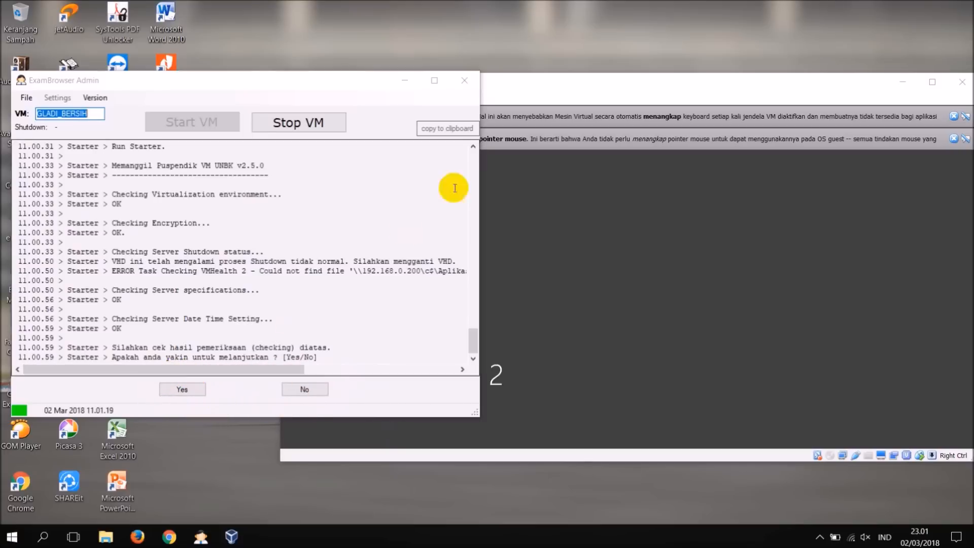
Compare the virtual machine's clock with the host's, answer Yes to continue the starter, and dismiss the Chrome data directory warning.
{"action": "left_click", "coordinate": [513, 91]}
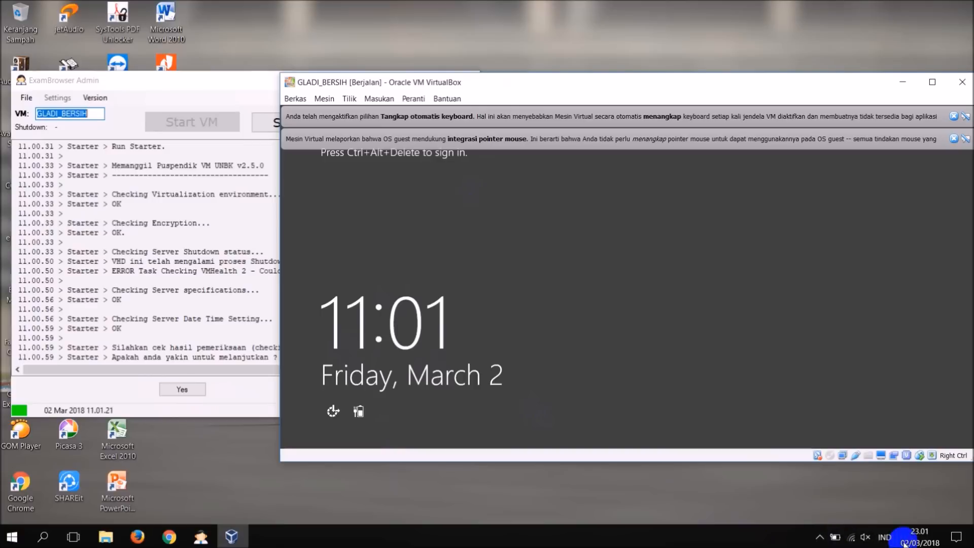
{"action": "left_click", "coordinate": [235, 92]}
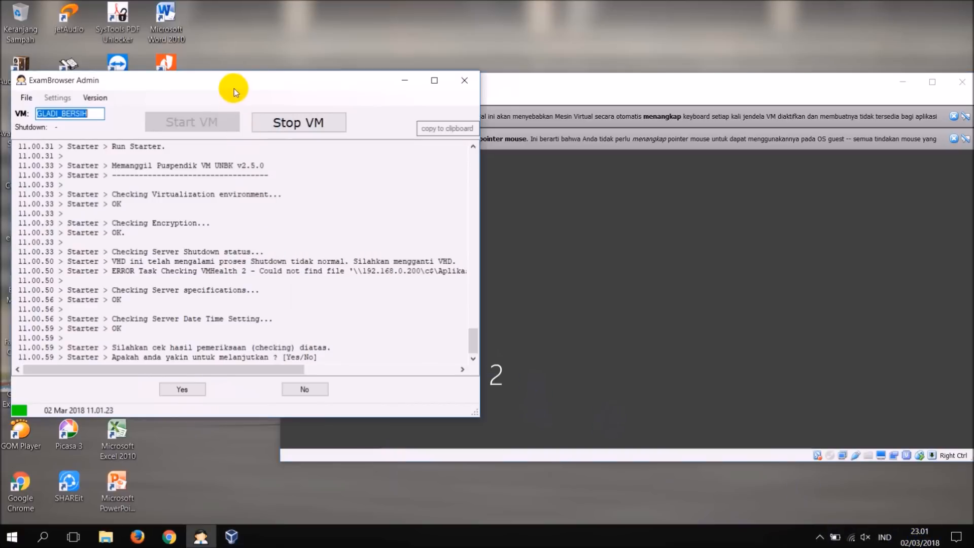
{"action": "left_click", "coordinate": [189, 392]}
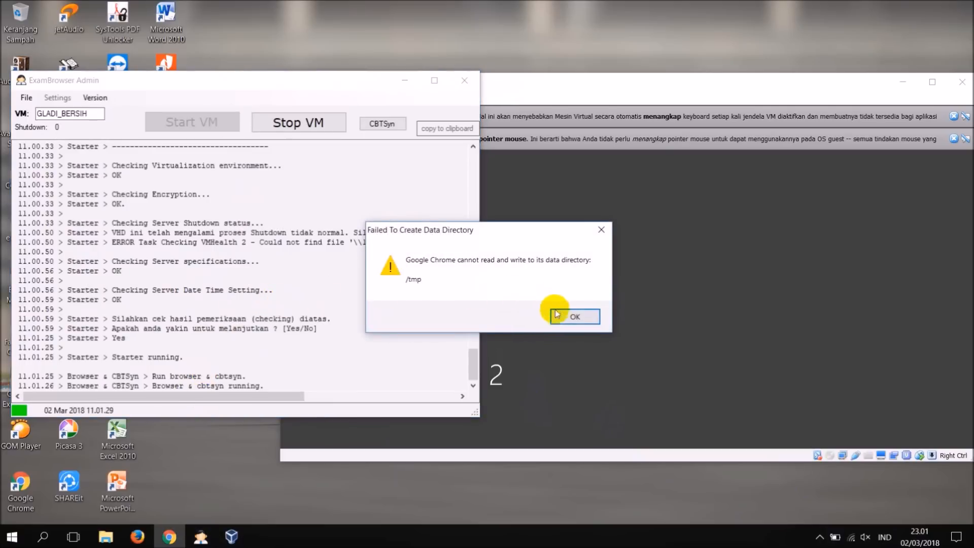
{"action": "left_click", "coordinate": [561, 315]}
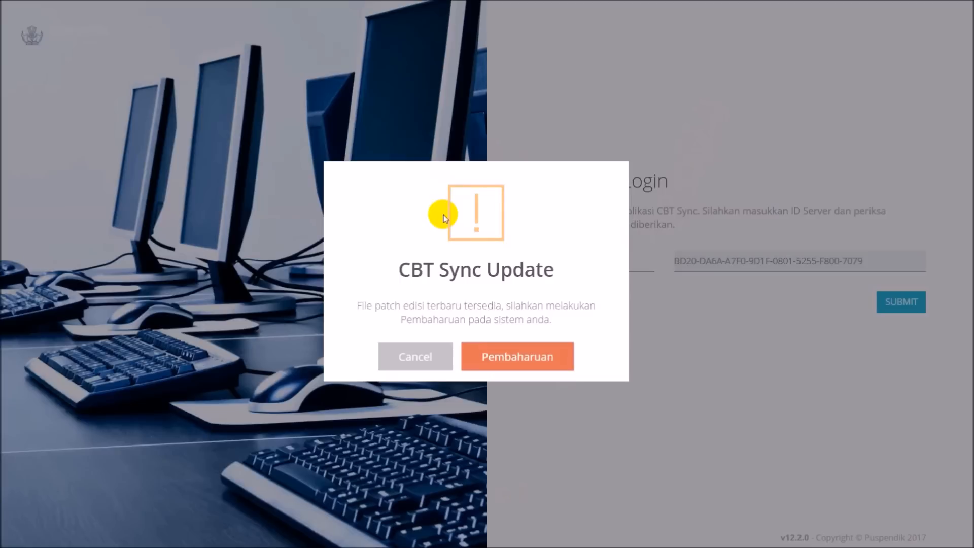
Run the CBT Sync patch update (Pembaharuan) and close CBT Tools once patching has finished.
{"action": "left_click", "coordinate": [491, 359]}
{"action": "left_click", "coordinate": [518, 364]}
{"action": "left_click", "coordinate": [511, 366]}
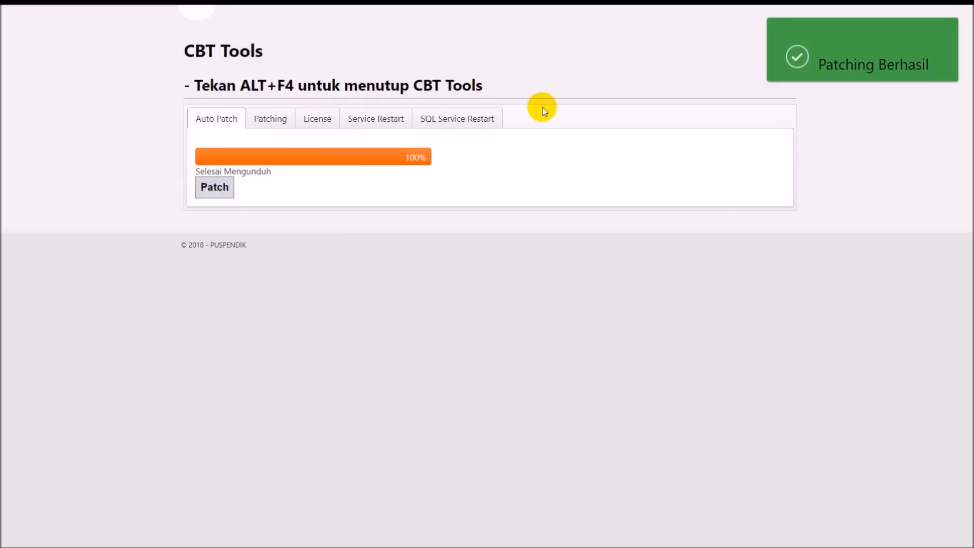
{"action": "key", "text": "alt+F4"}
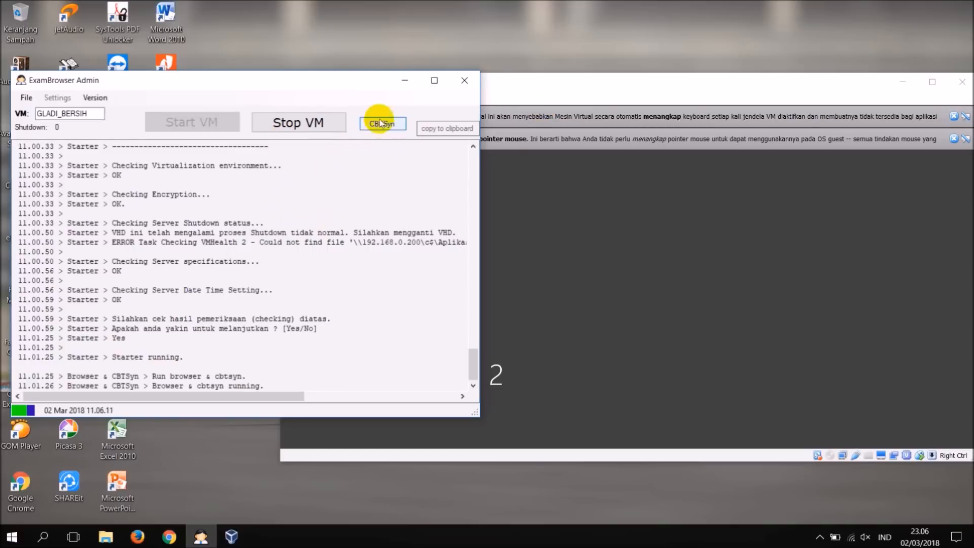
Refresh the desktop and reopen the CBT Sync login page from ExamBrowser Admin.
{"action": "right_click", "coordinate": [328, 20]}
{"action": "left_click", "coordinate": [349, 60]}
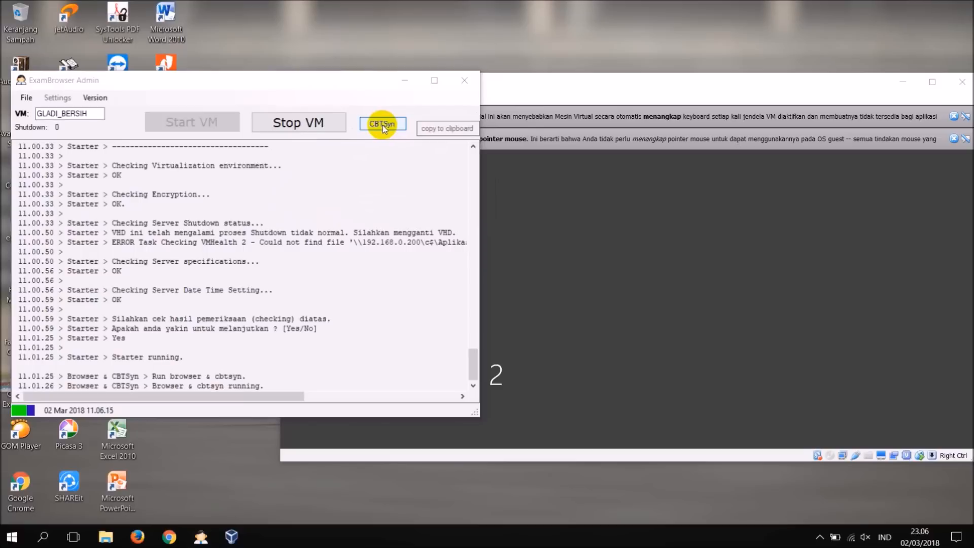
{"action": "left_click", "coordinate": [383, 125]}
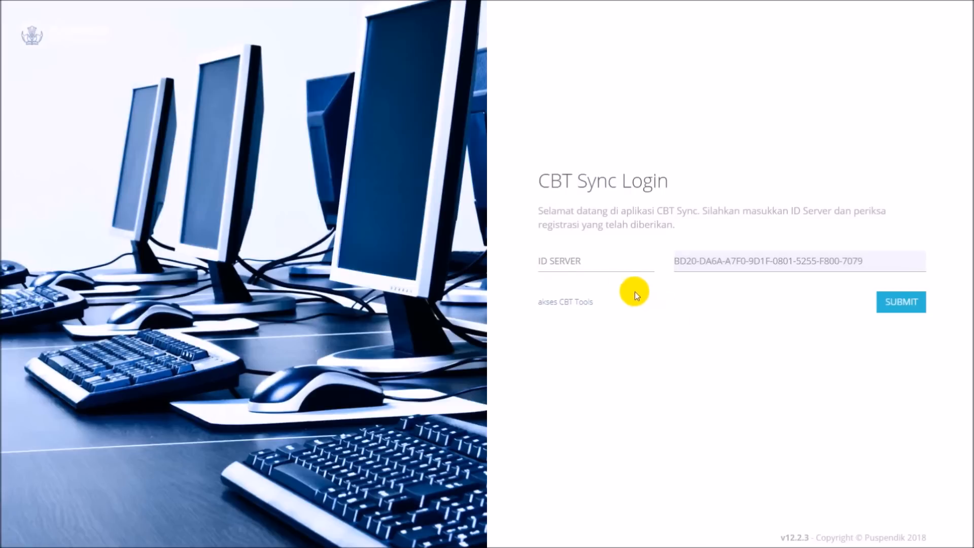
Examine the ID Server field and the registration serial on the CBT Sync login page.
{"action": "left_click", "coordinate": [545, 261]}
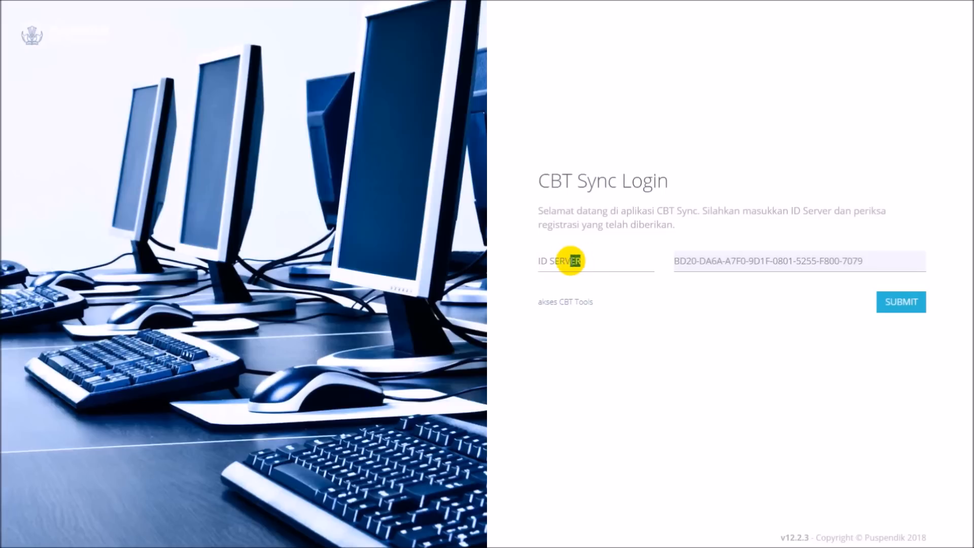
{"action": "left_click_drag", "start_coordinate": [578, 261], "coordinate": [534, 261]}
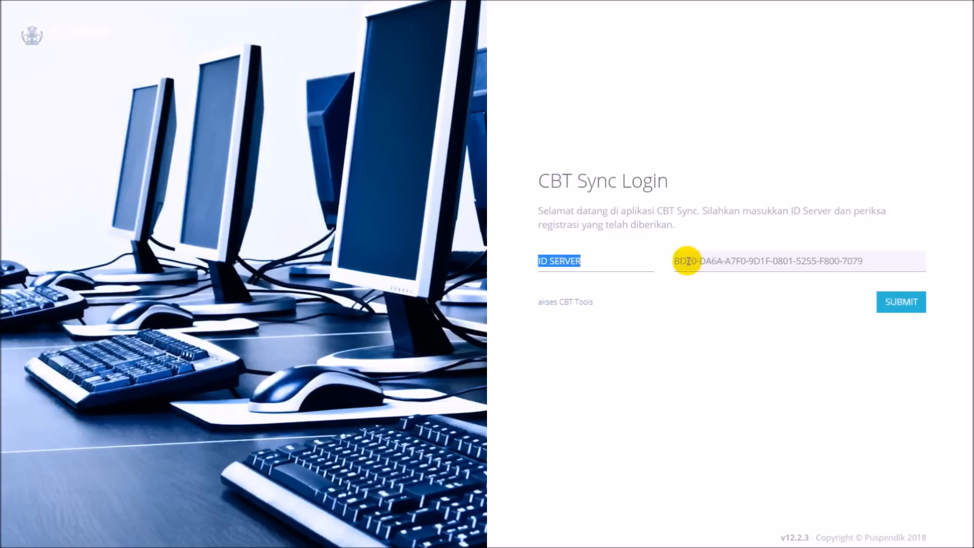
{"action": "left_click_drag", "start_coordinate": [675, 260], "coordinate": [869, 263]}
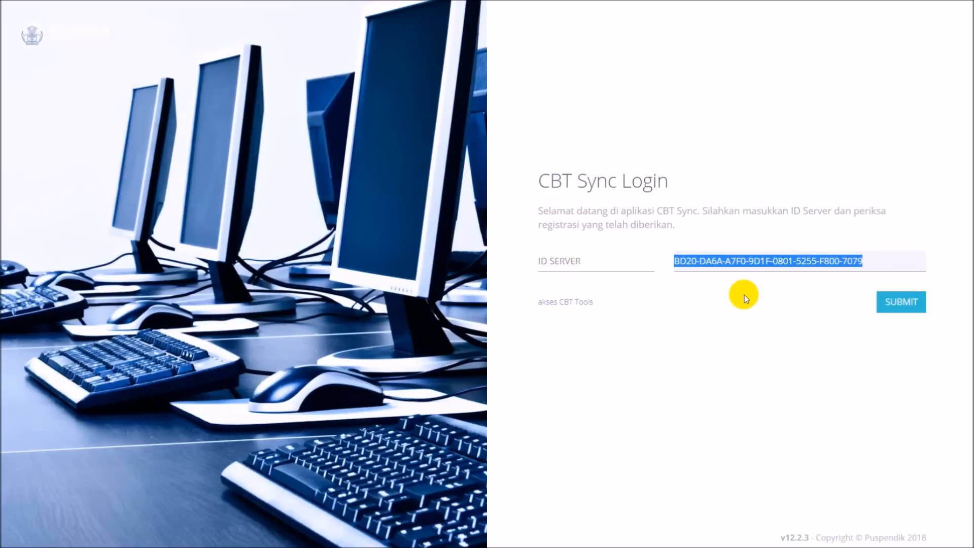
{"action": "left_click", "coordinate": [733, 263]}
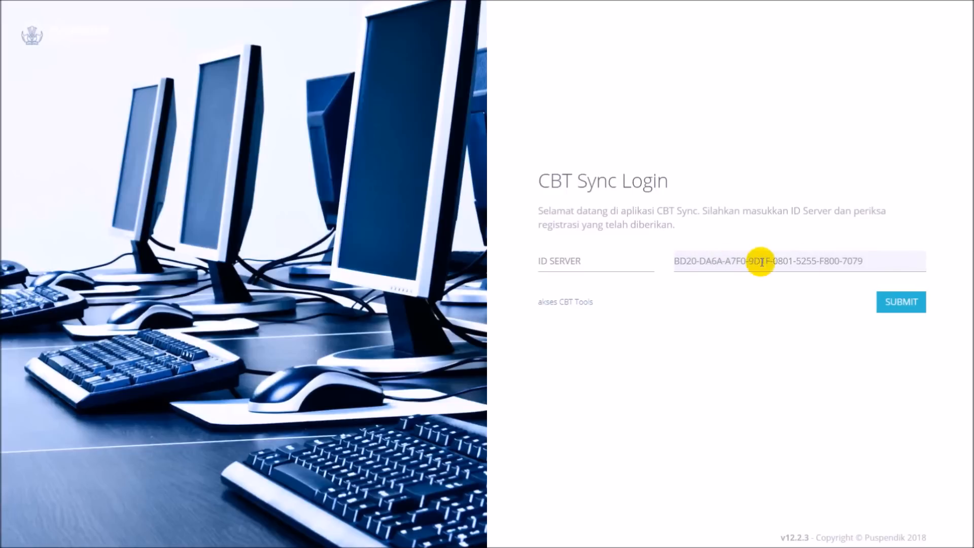
{"action": "left_click_drag", "start_coordinate": [875, 260], "coordinate": [668, 257]}
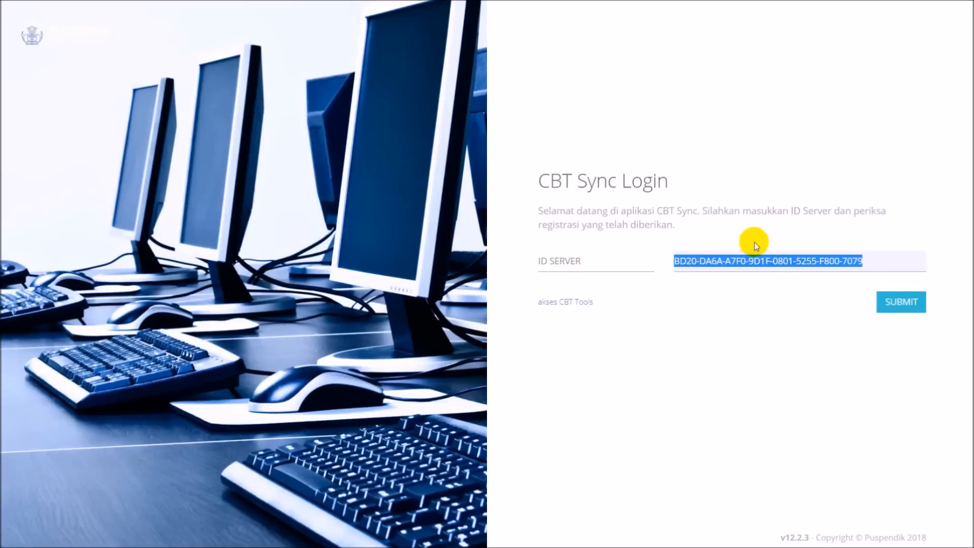
{"action": "left_click", "coordinate": [704, 262]}
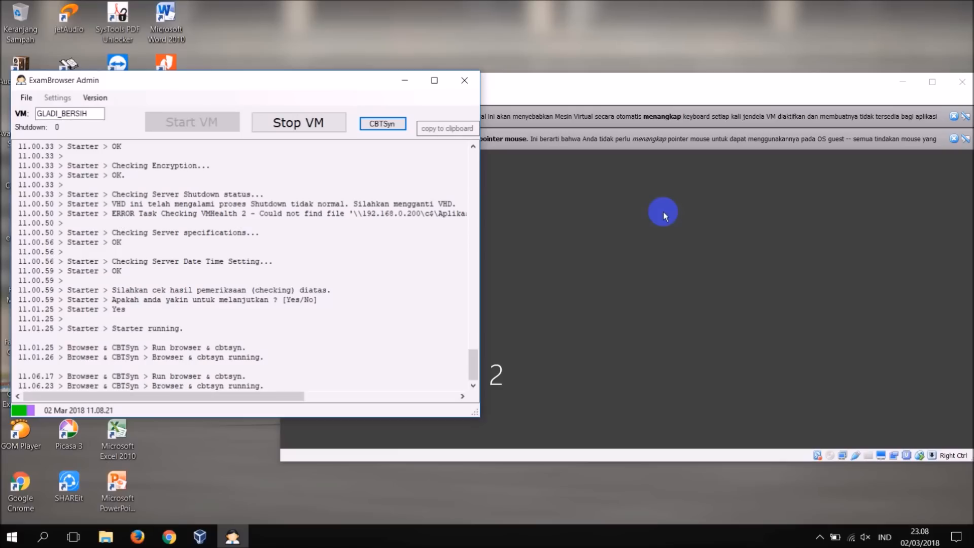
Stop the GLADI_BERSIH VM from ExamBrowser Admin, confirm the stop, and bring the virtual machine window forward.
{"action": "right_click", "coordinate": [522, 40]}
{"action": "left_click", "coordinate": [533, 72]}
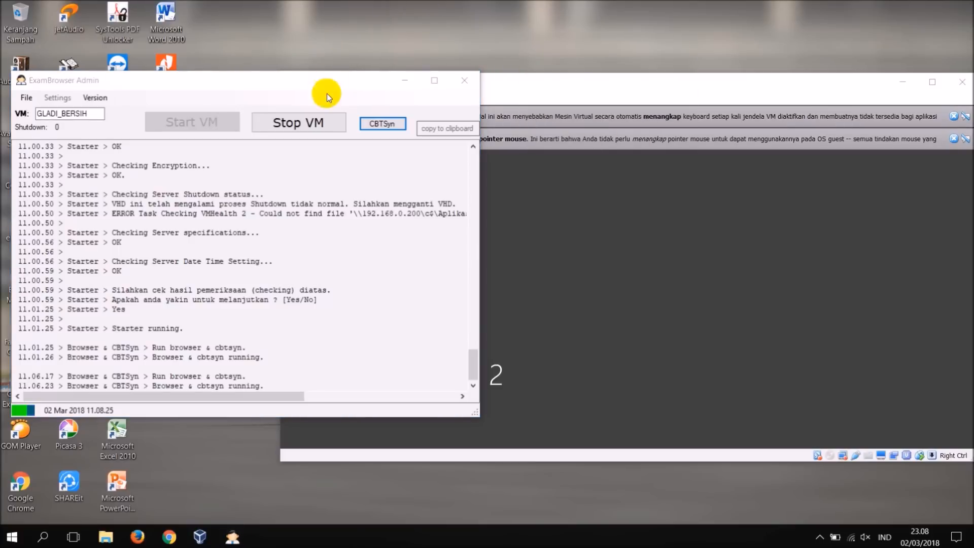
{"action": "left_click", "coordinate": [283, 122]}
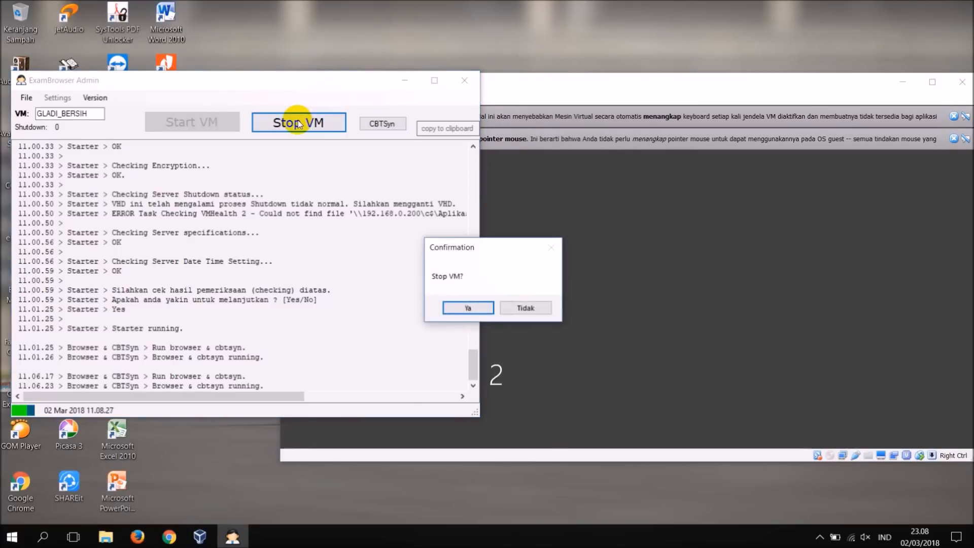
{"action": "left_click", "coordinate": [450, 306]}
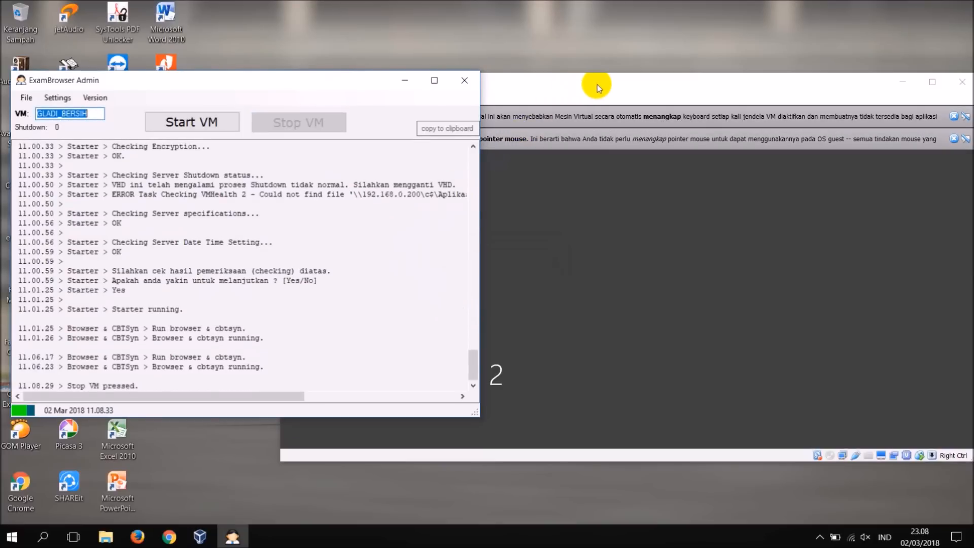
{"action": "left_click", "coordinate": [657, 88]}
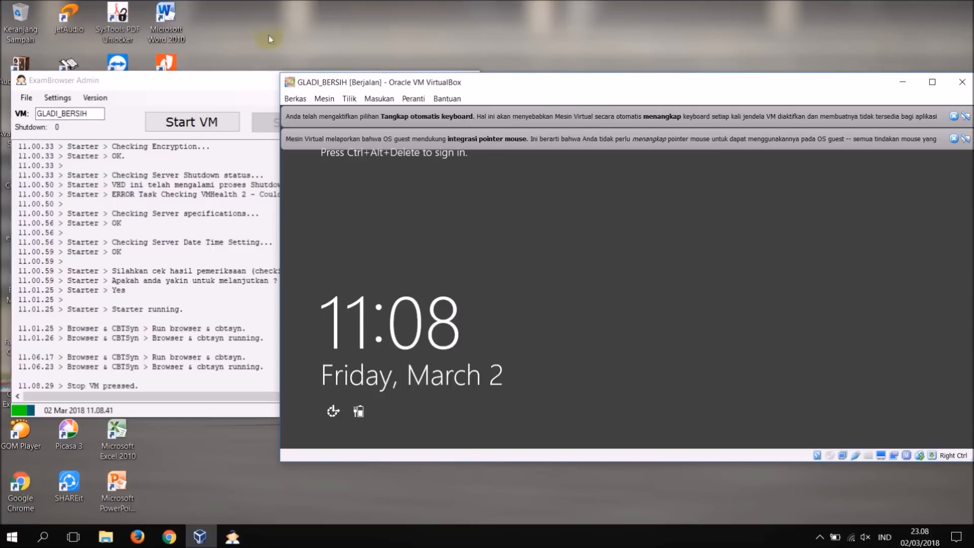
Review the starter checks in the ExamBrowser Admin log and close ExamBrowser Admin.
{"action": "left_click", "coordinate": [237, 78]}
{"action": "scroll", "coordinate": [247, 254], "scroll_direction": "up", "scroll_amount": 2}
{"action": "scroll", "coordinate": [247, 254], "scroll_direction": "up", "scroll_amount": 1}
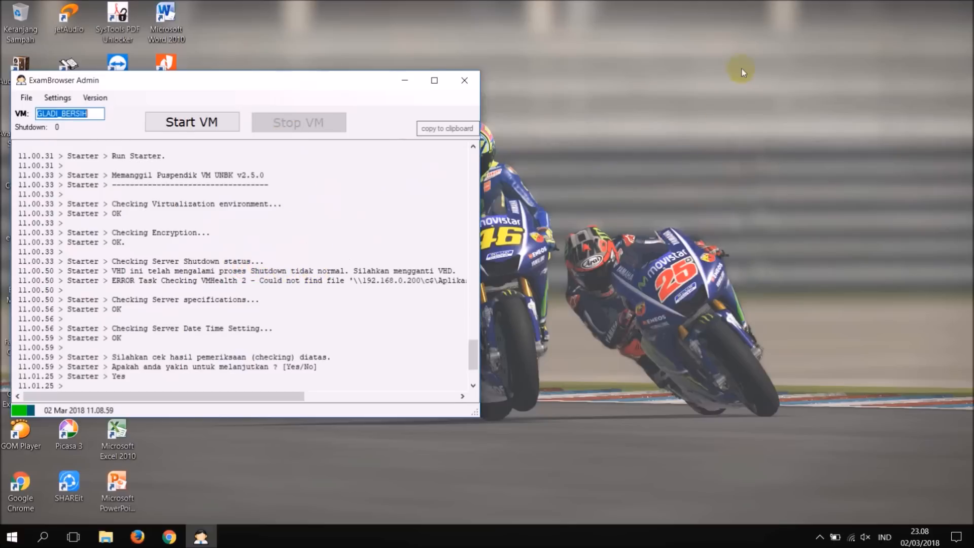
{"action": "left_click", "coordinate": [471, 81]}
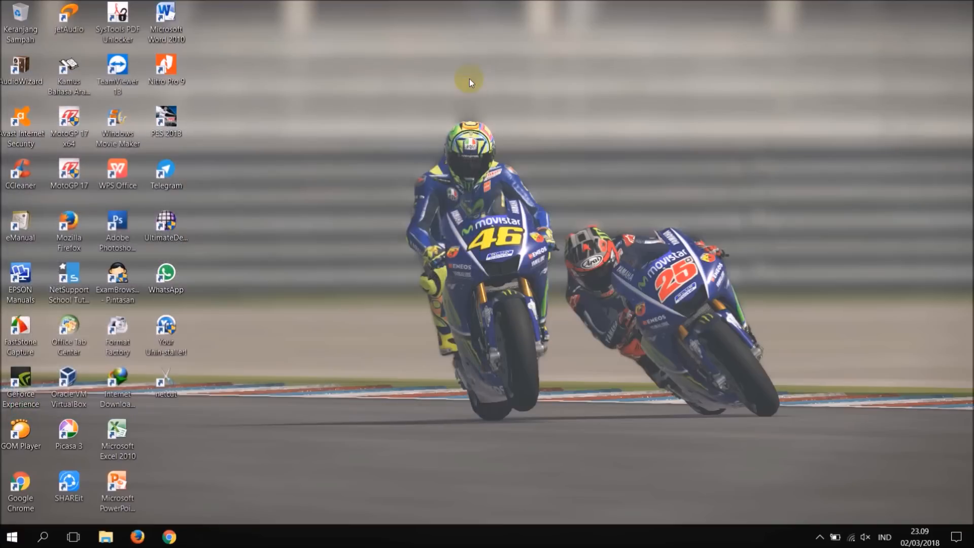
{"action": "right_click", "coordinate": [463, 147]}
{"action": "left_click", "coordinate": [483, 186]}
{"action": "right_click", "coordinate": [456, 149]}
{"action": "left_click", "coordinate": [474, 186]}
{"action": "left_click", "coordinate": [816, 535]}
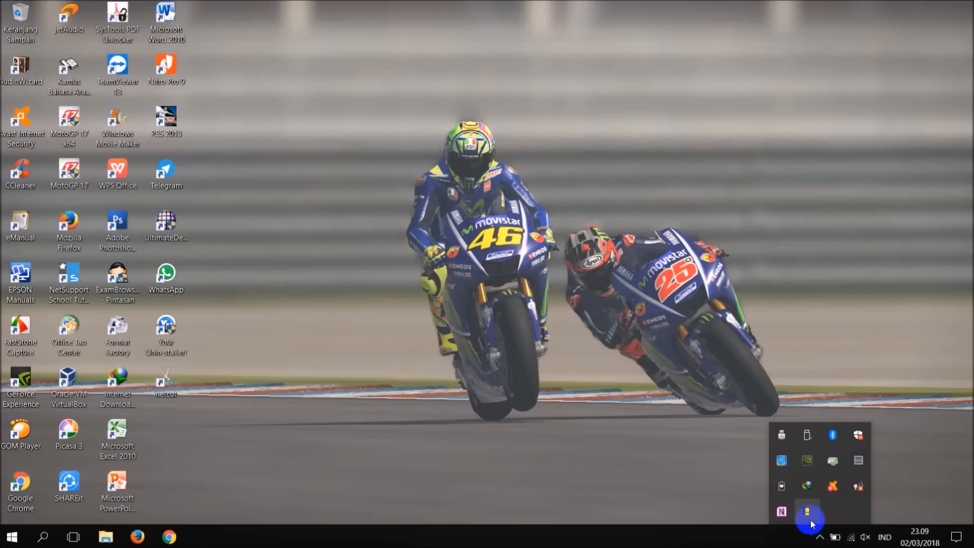
{"action": "left_click", "coordinate": [808, 513]}
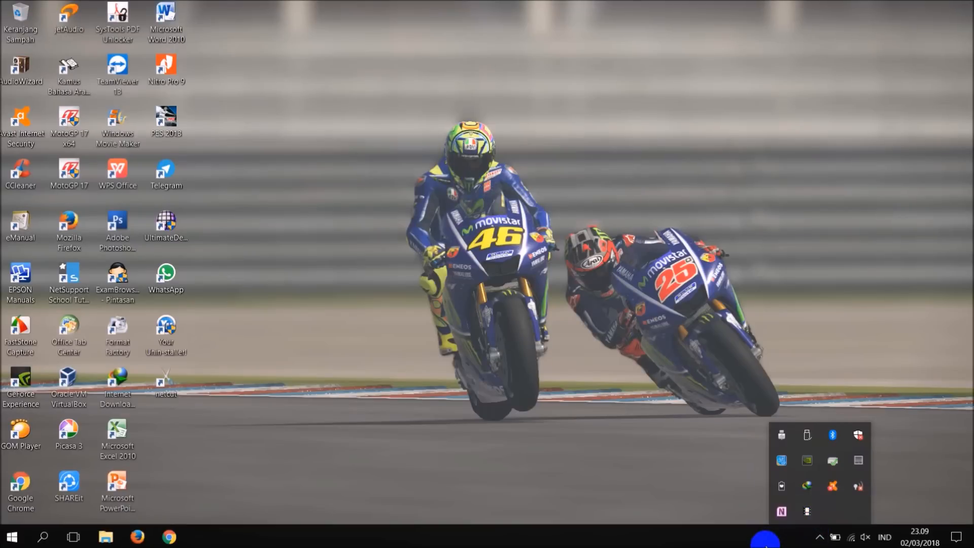